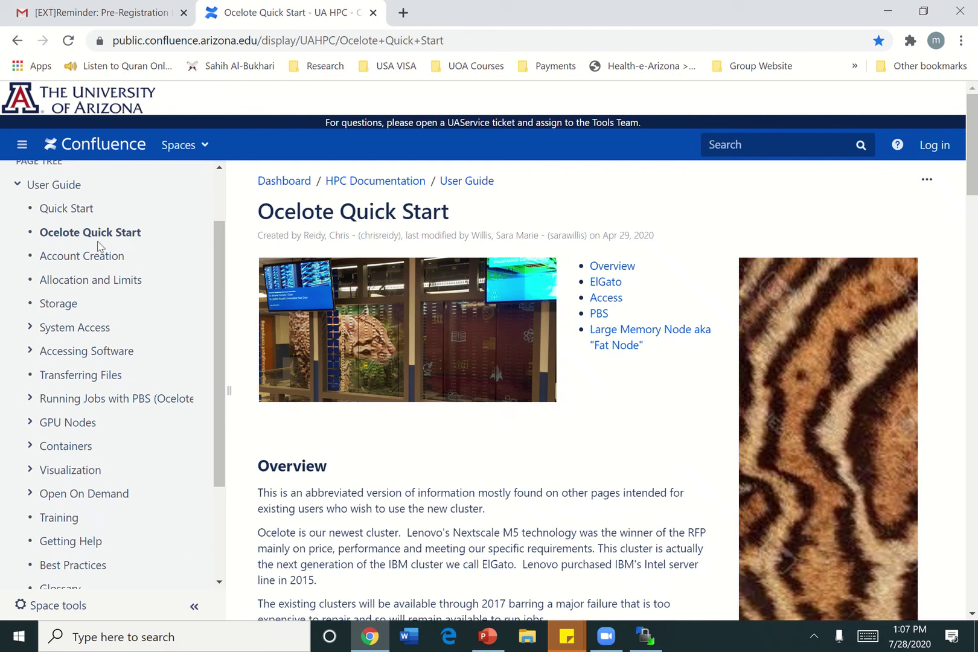
scroll(98, 246, "up", 2)
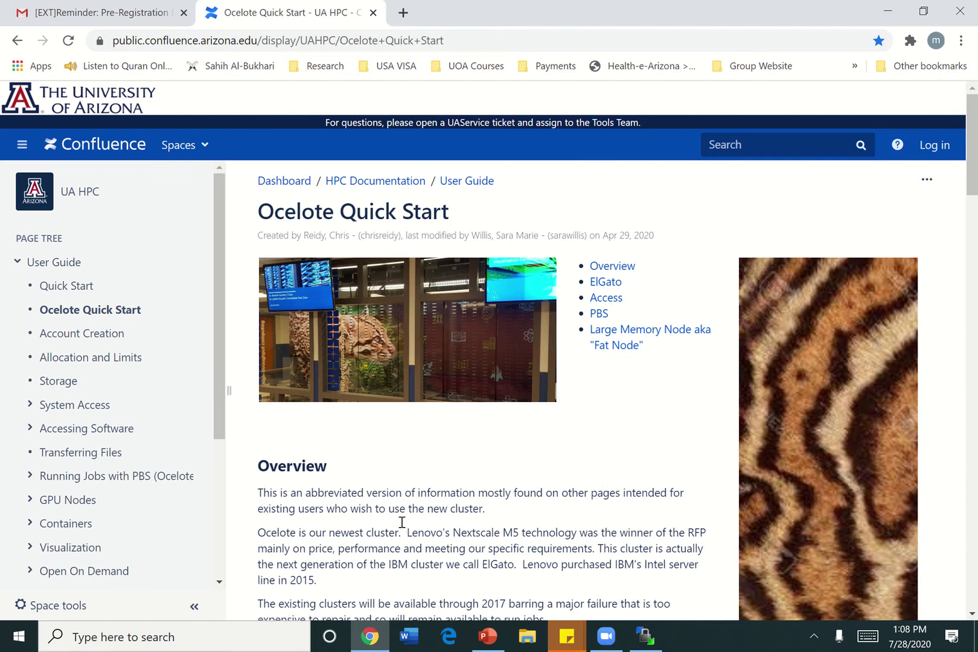
scroll(403, 522, "down", 1)
scroll(402, 523, "down", 1)
scroll(402, 523, "down", 1)
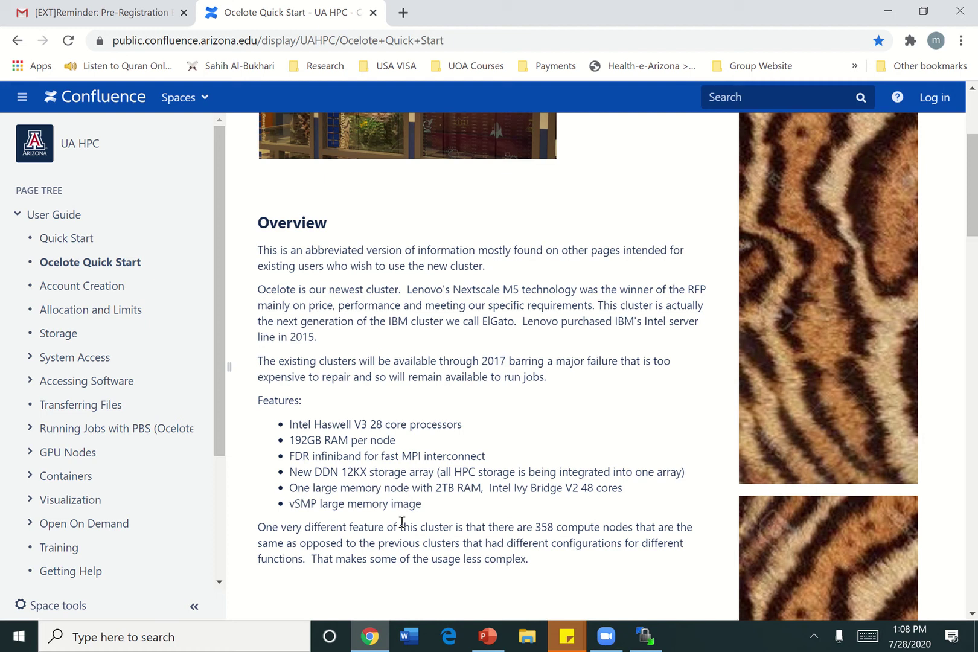
scroll(354, 283, "up", 2)
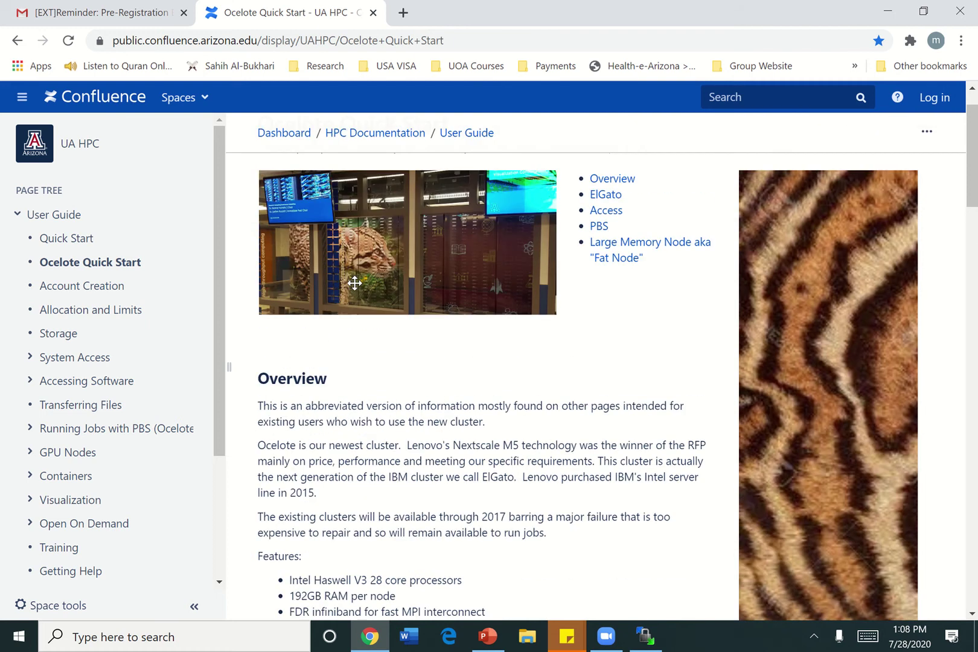
scroll(354, 282, "up", 1)
scroll(354, 283, "down", 2)
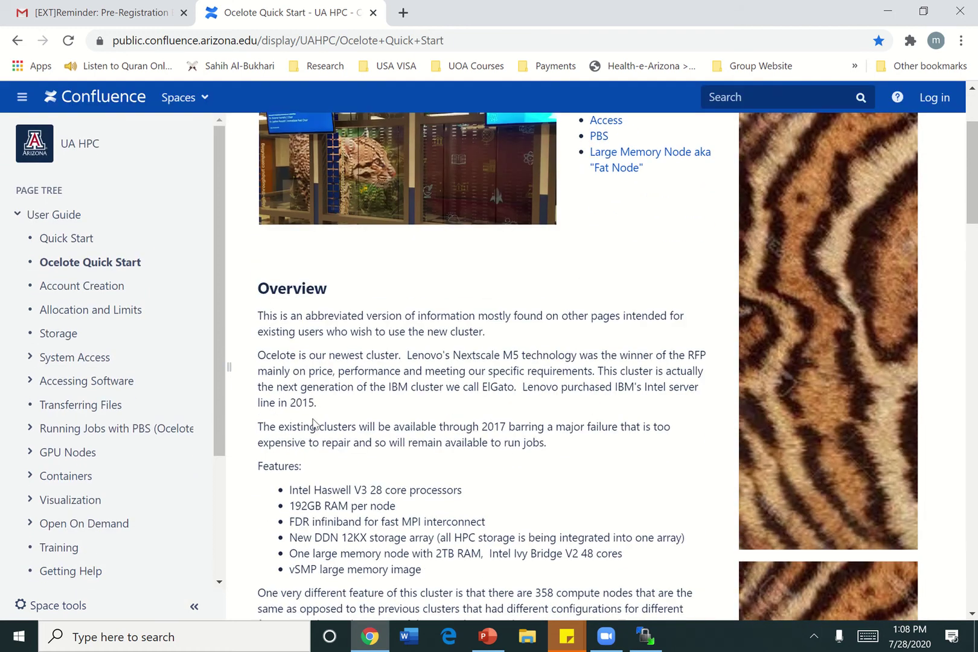
scroll(310, 416, "down", 1)
- Highlight the cluster Features list and the ElGato CentOS 7 paragraph on the documentation page
left_click_drag(260, 400, 434, 505)
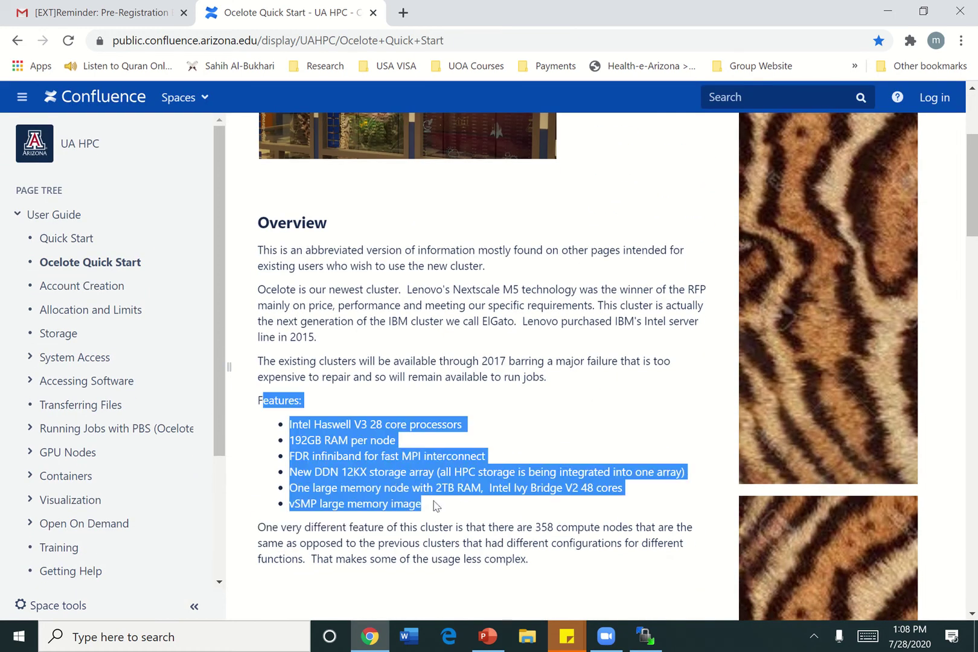
scroll(434, 504, "down", 3)
scroll(435, 504, "down", 2)
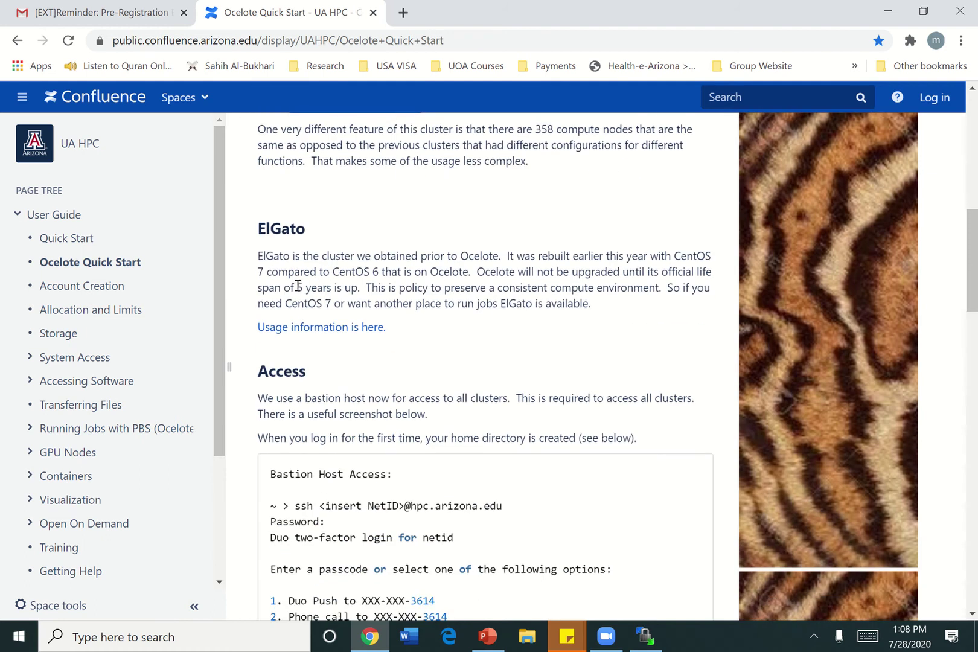
left_click_drag(285, 304, 332, 303)
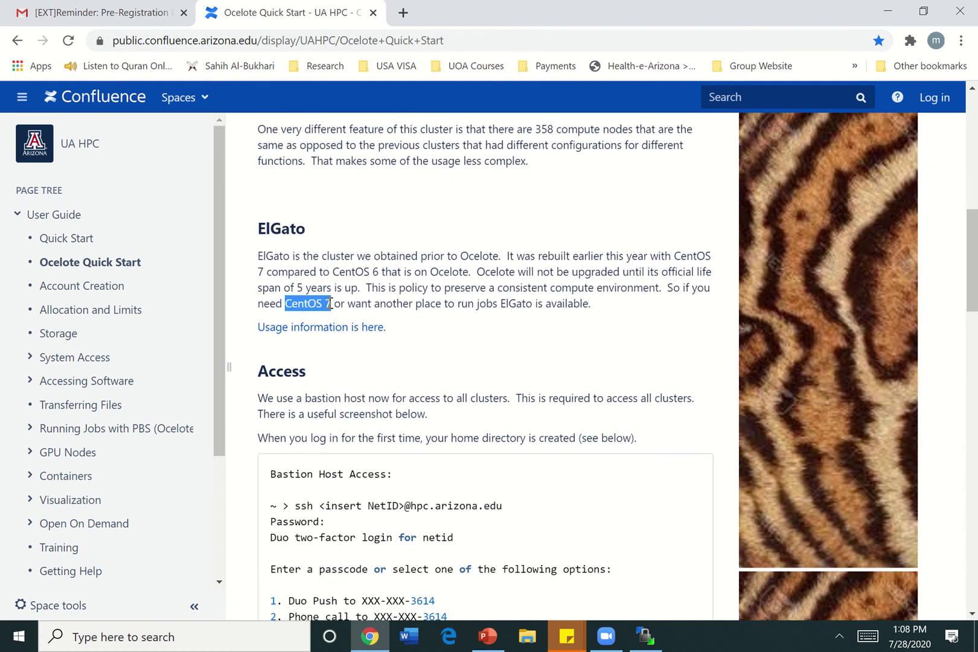
triple_click(349, 268)
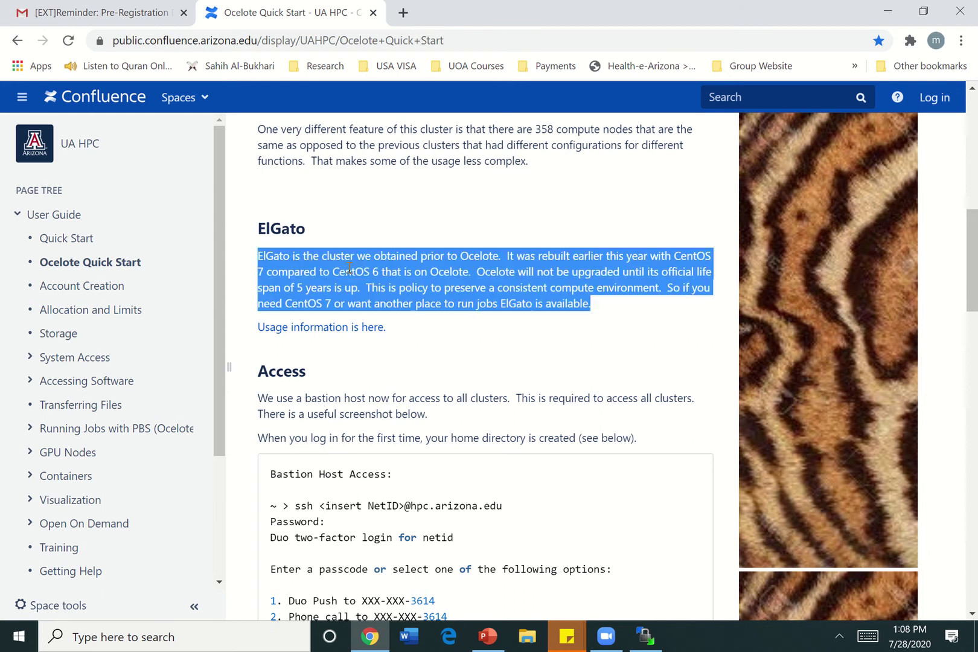
left_click(446, 277)
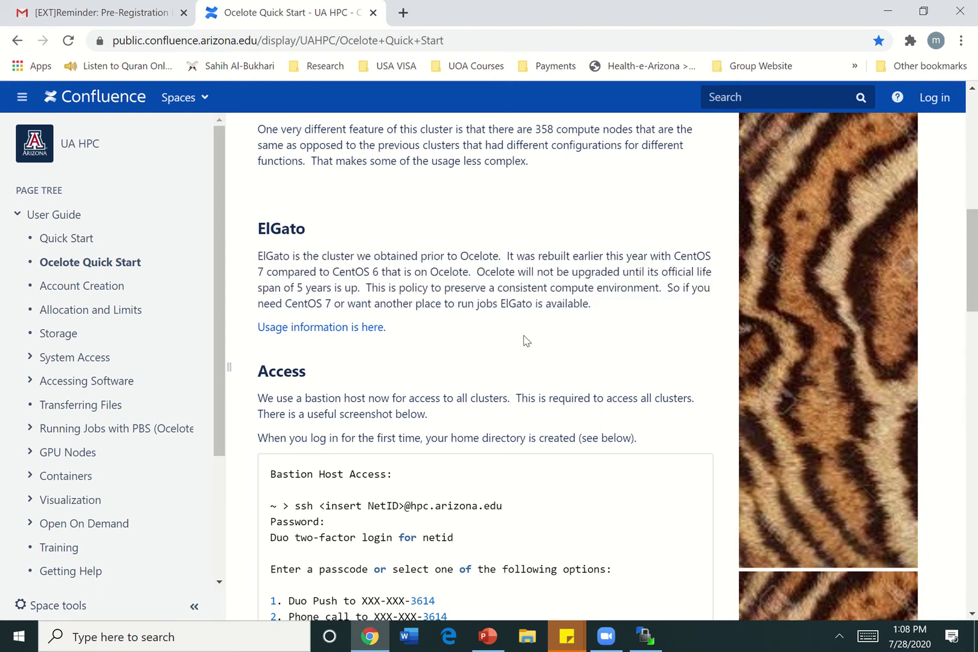
scroll(525, 341, "down", 2)
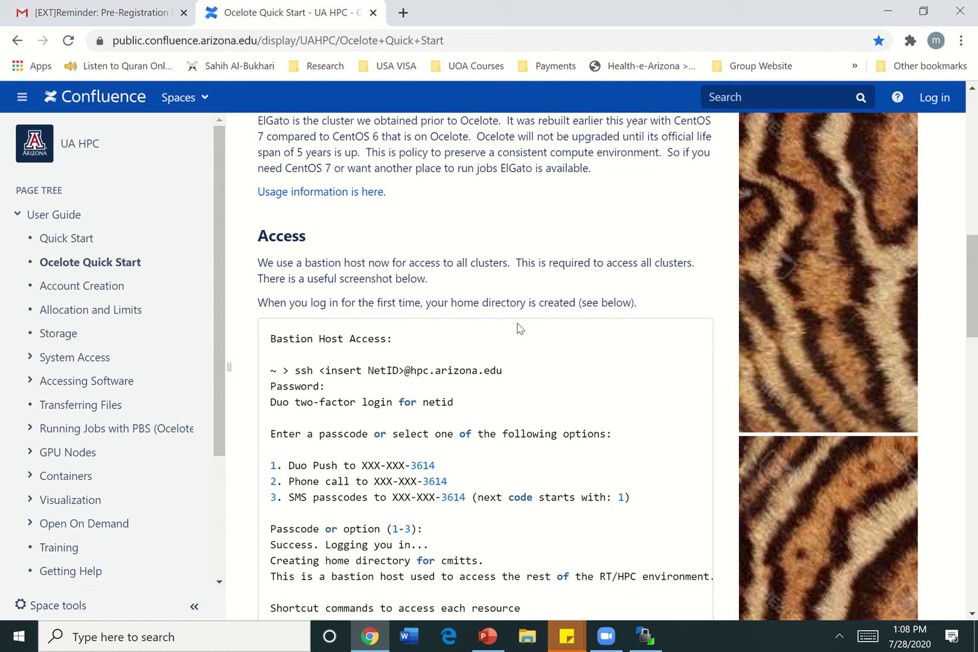
- Launch PuTTY from the Start menu search and start the saved HPC session
left_click(152, 638)
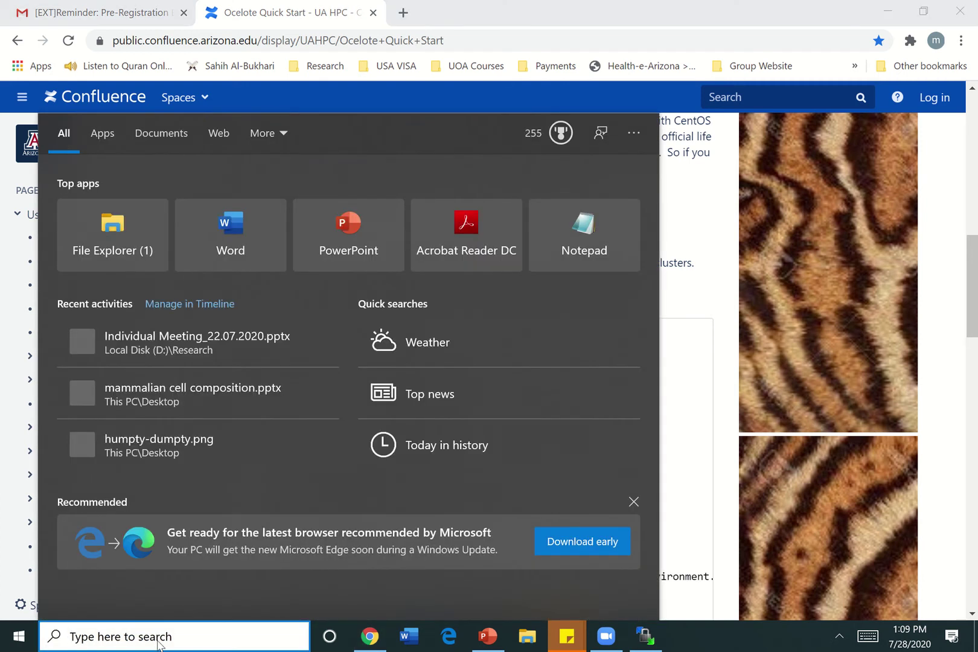
type("putty")
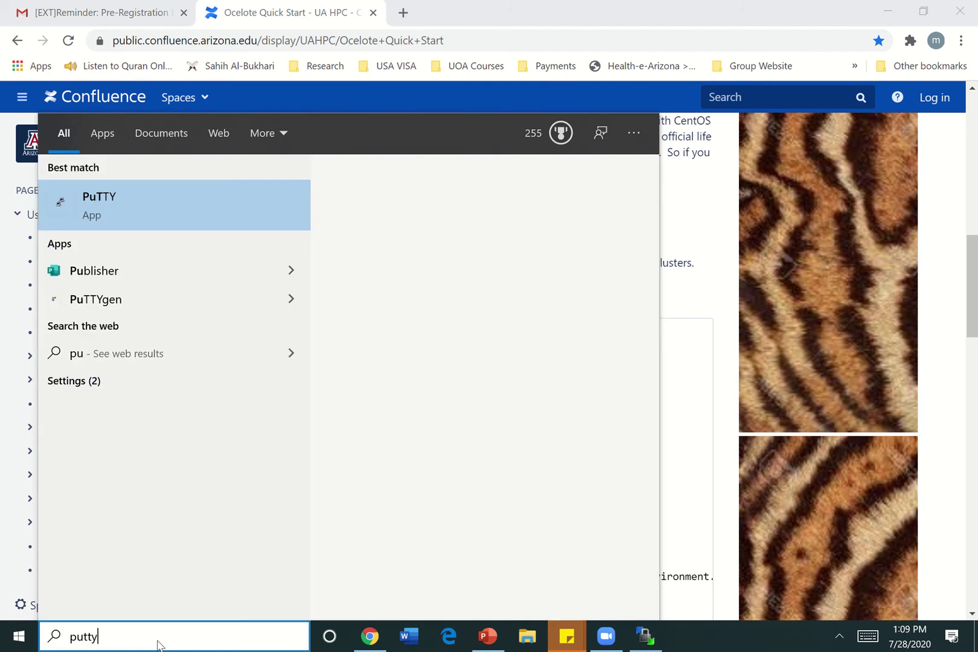
key("Return")
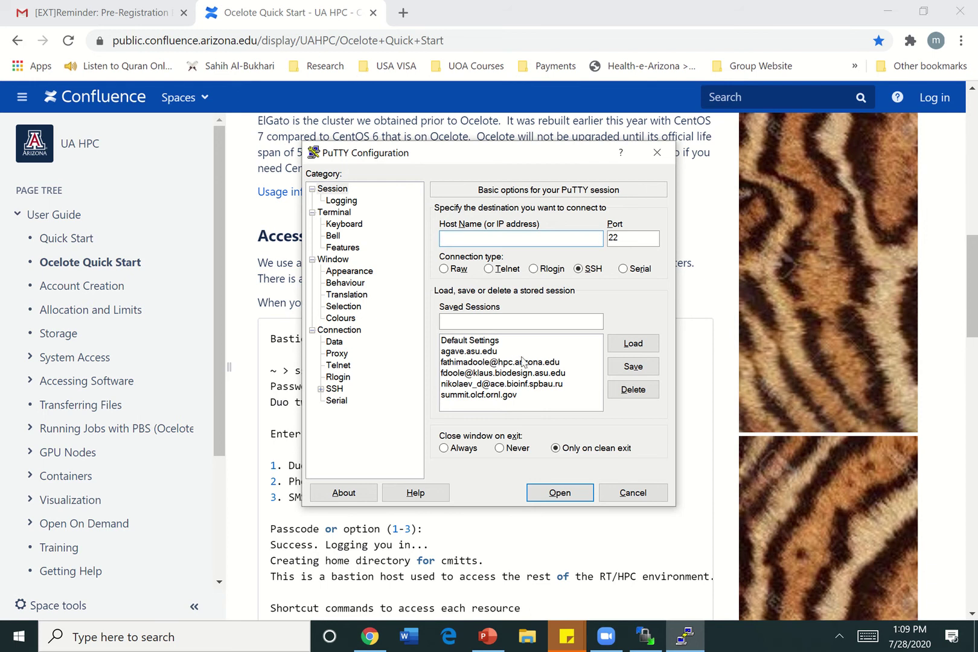
double_click(535, 363)
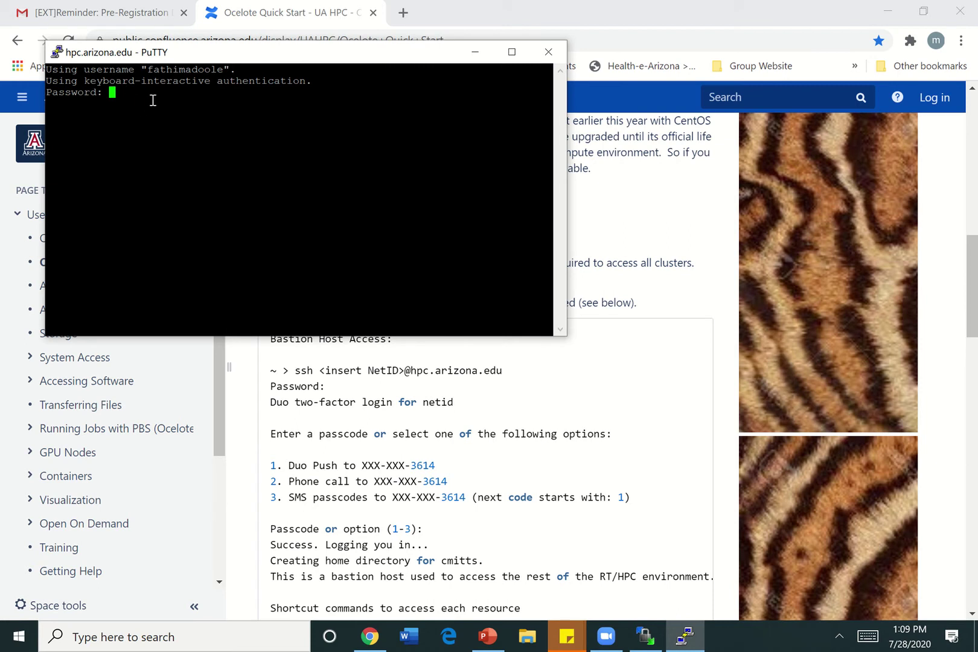
- Enter the account password and choose Duo Push option 1 to reach gatekeeper
key("Return")
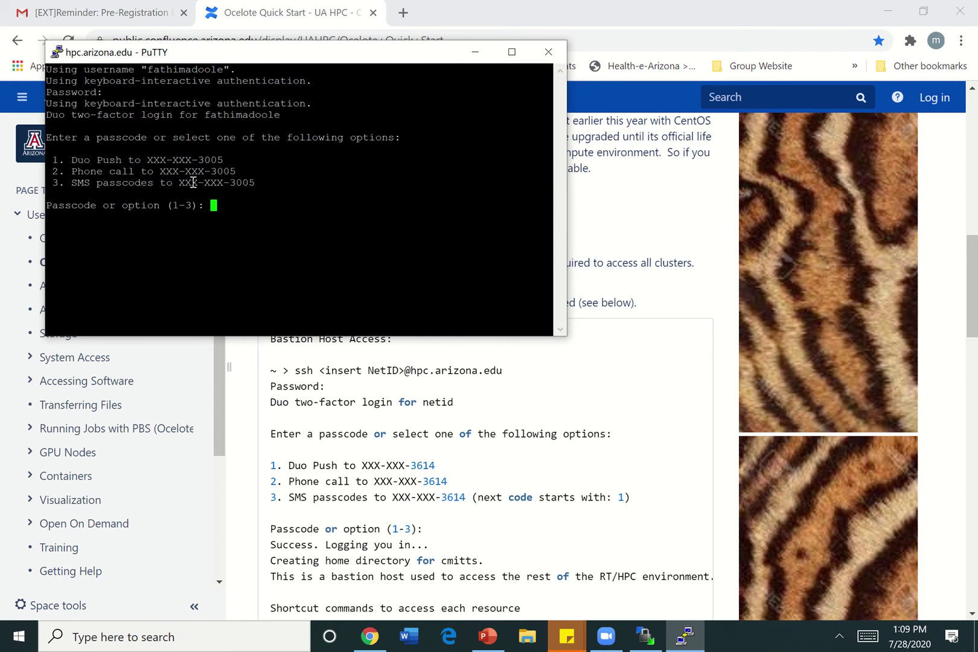
type("1")
key("Return")
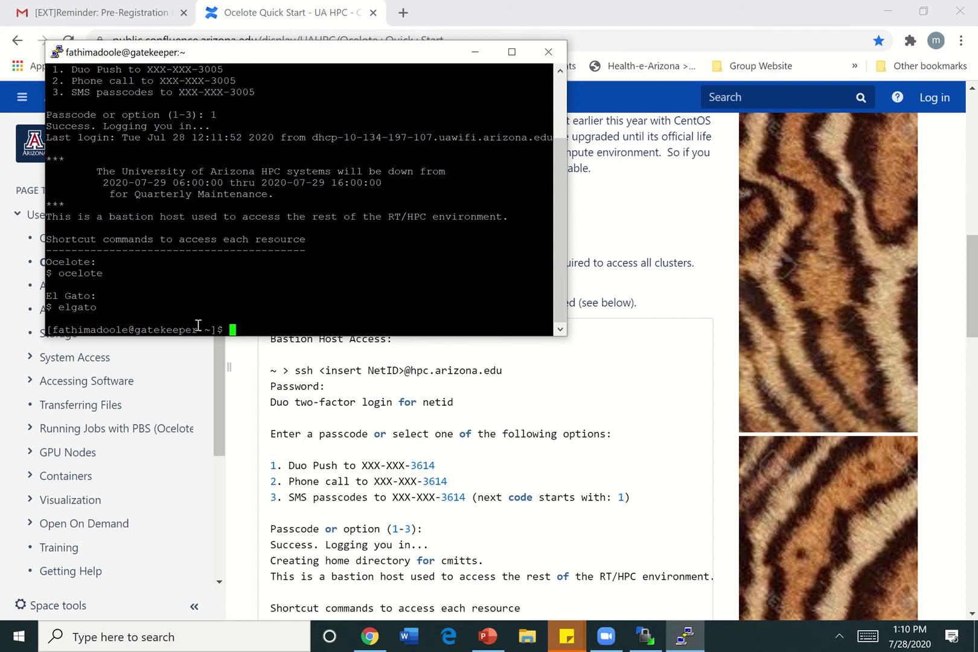
type("ocel")
type("ote")
- Hop to Ocelote with the ocelote command and change into Documents/REL/md8
key("Return")
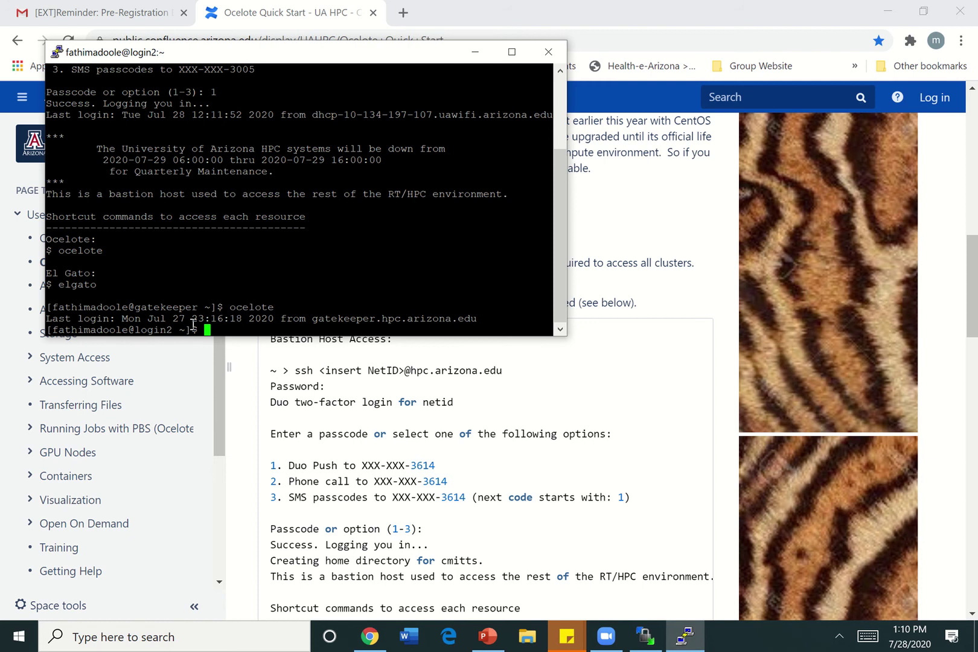
type("cd")
type(" Docu")
key("Tab")
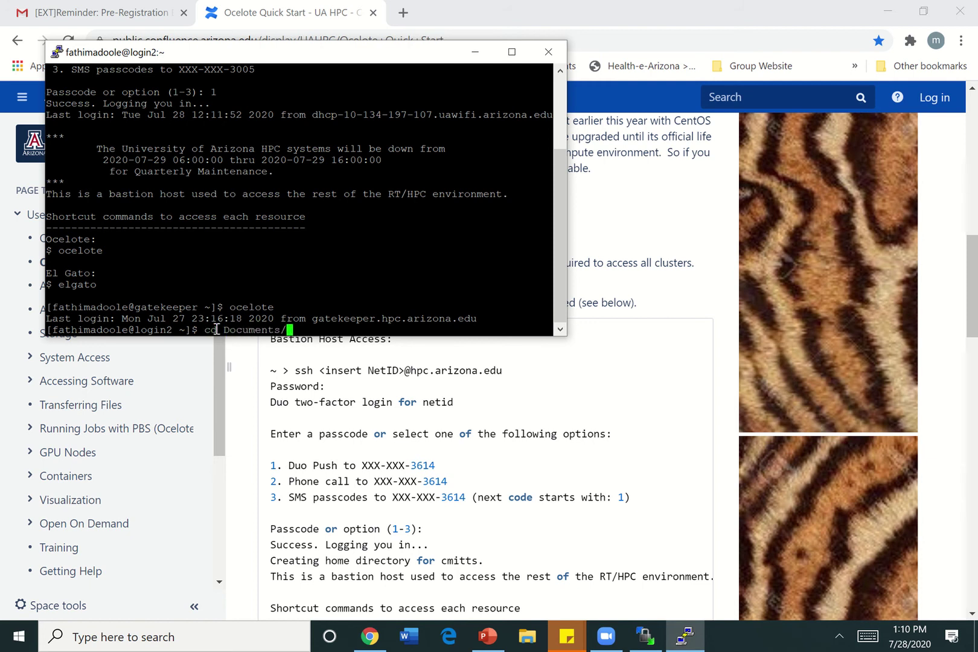
type("REL/")
type("md")
type("7")
key("BackSpace")
type("8/")
key("Return")
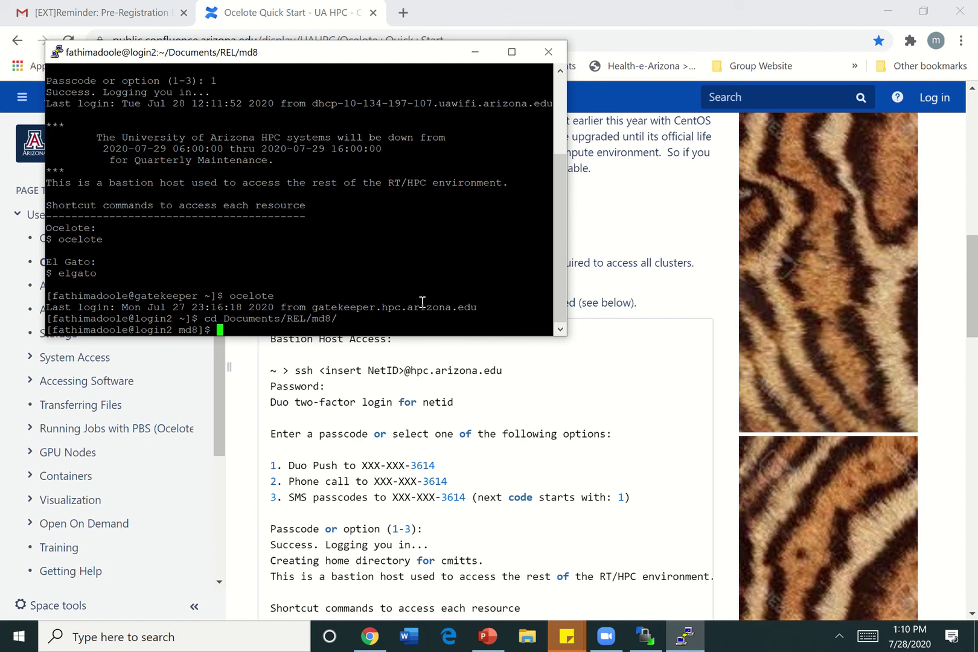
- Return to the Ocelote Quick Start page to read its Large Memory Node and PBS sections
left_click(649, 477)
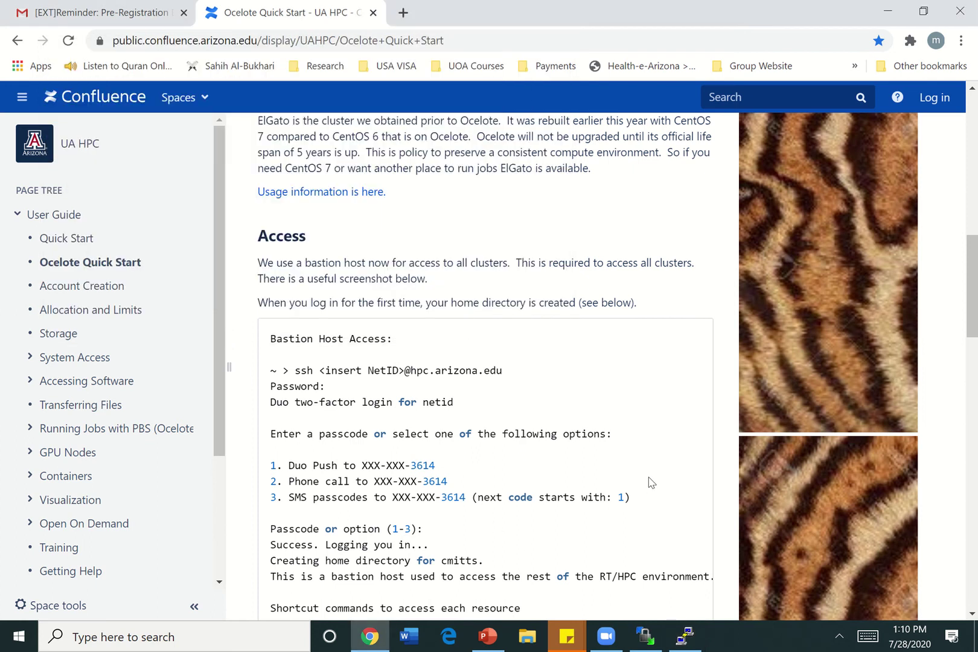
scroll(649, 482, "down", 2)
scroll(649, 482, "down", 2)
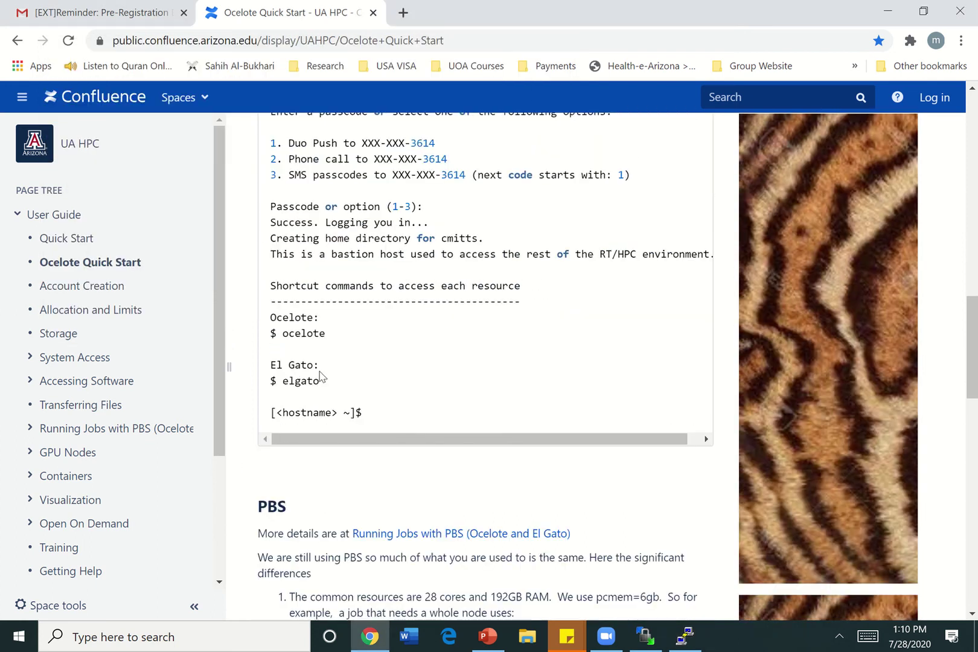
scroll(410, 495, "down", 3)
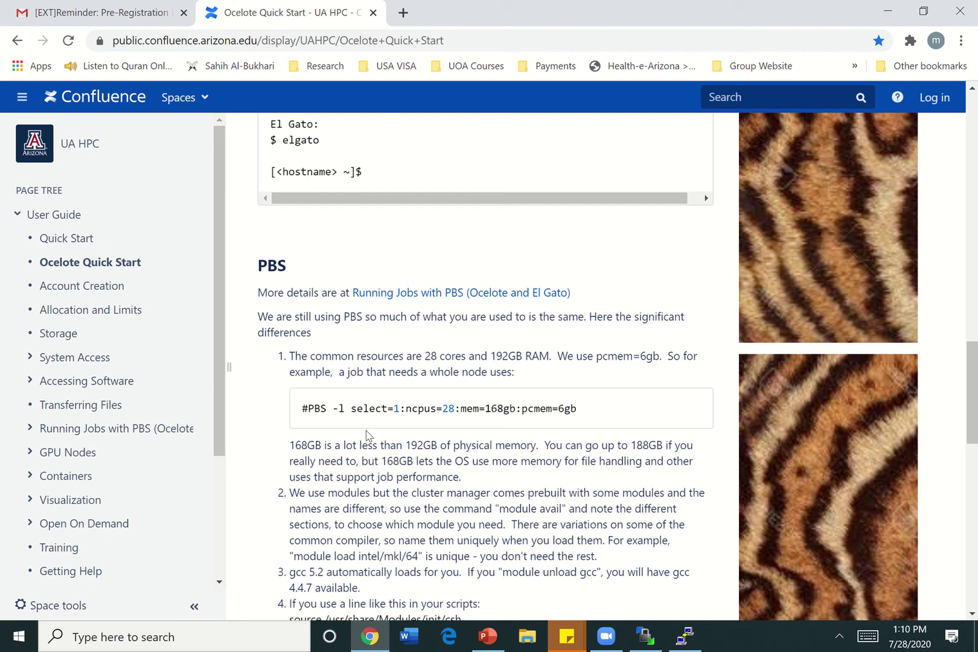
scroll(367, 436, "down", 1)
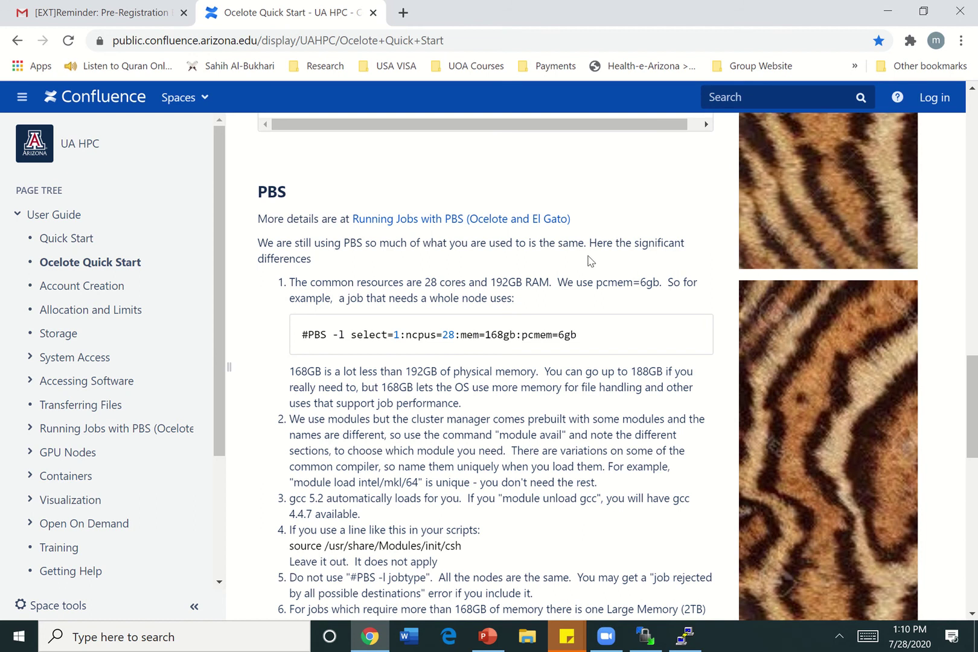
scroll(364, 313, "down", 1)
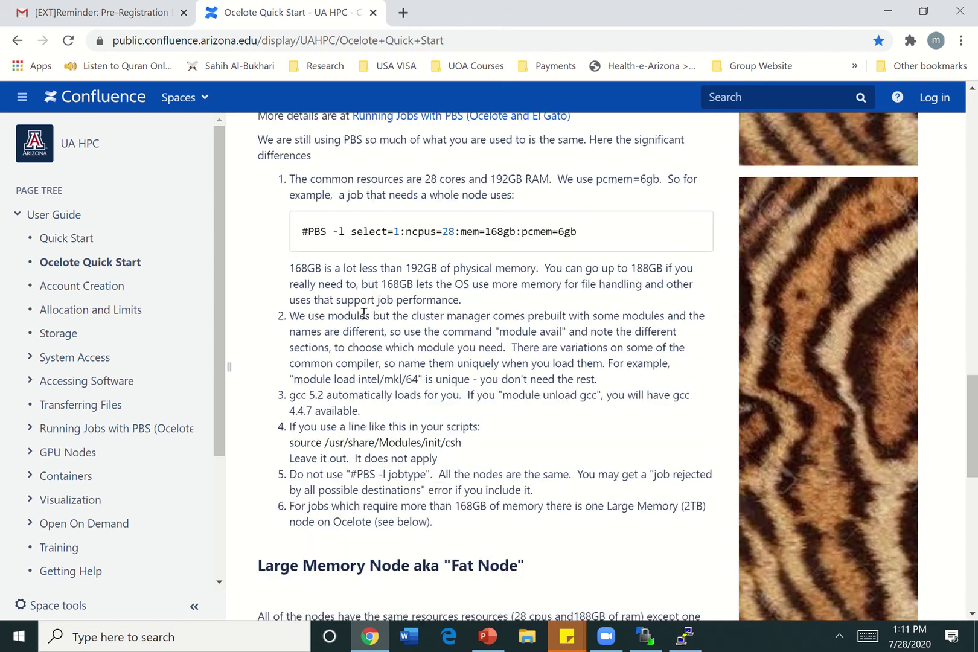
scroll(364, 313, "down", 2)
scroll(364, 313, "down", 3)
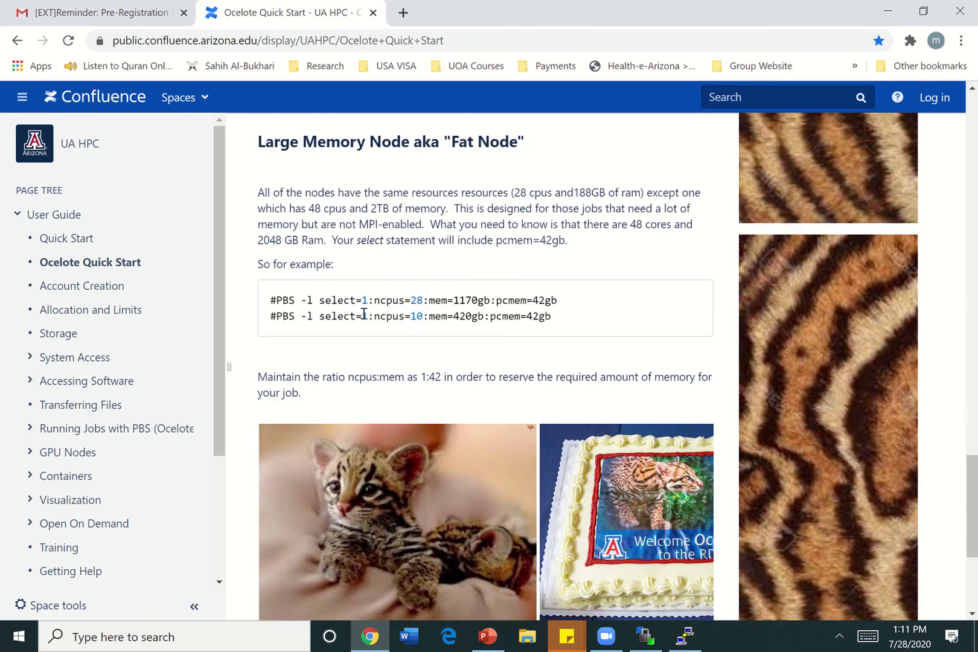
scroll(364, 313, "up", 1)
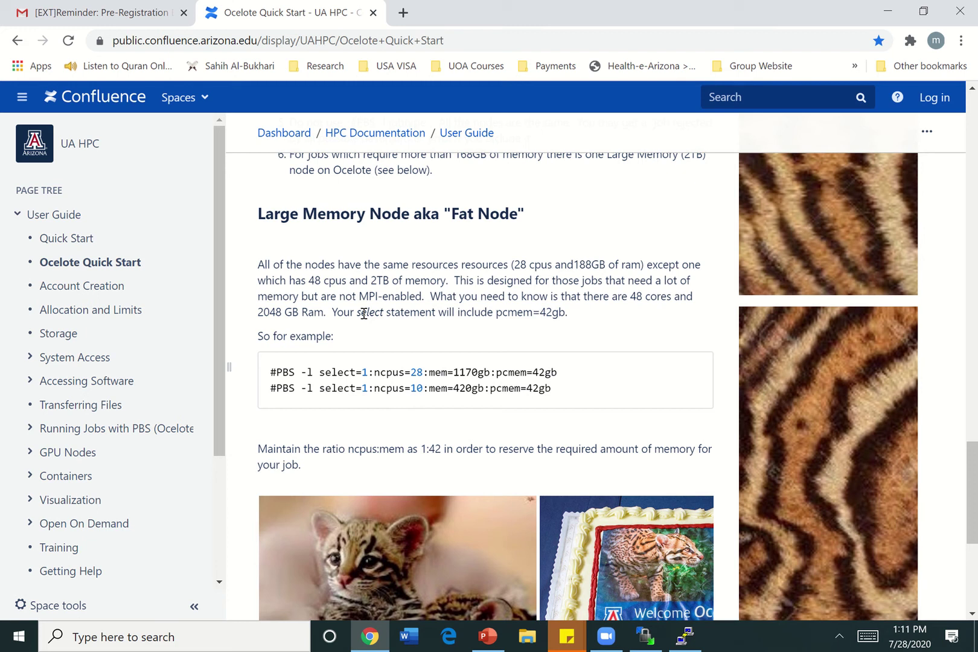
scroll(363, 314, "down", 3)
scroll(362, 313, "down", 2)
scroll(362, 314, "up", 5)
scroll(364, 316, "up", 5)
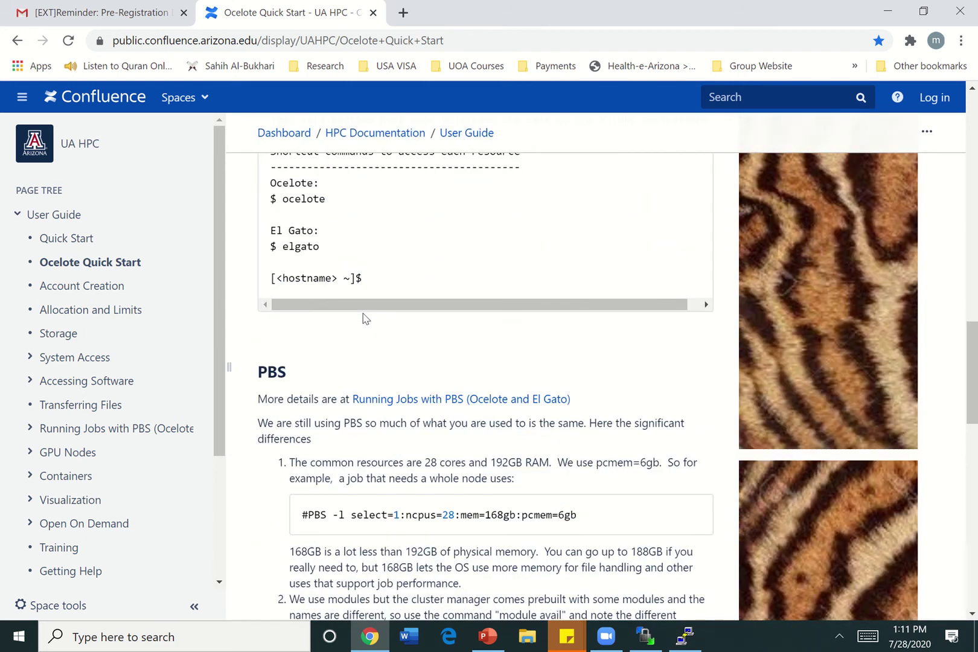
scroll(364, 318, "down", 1)
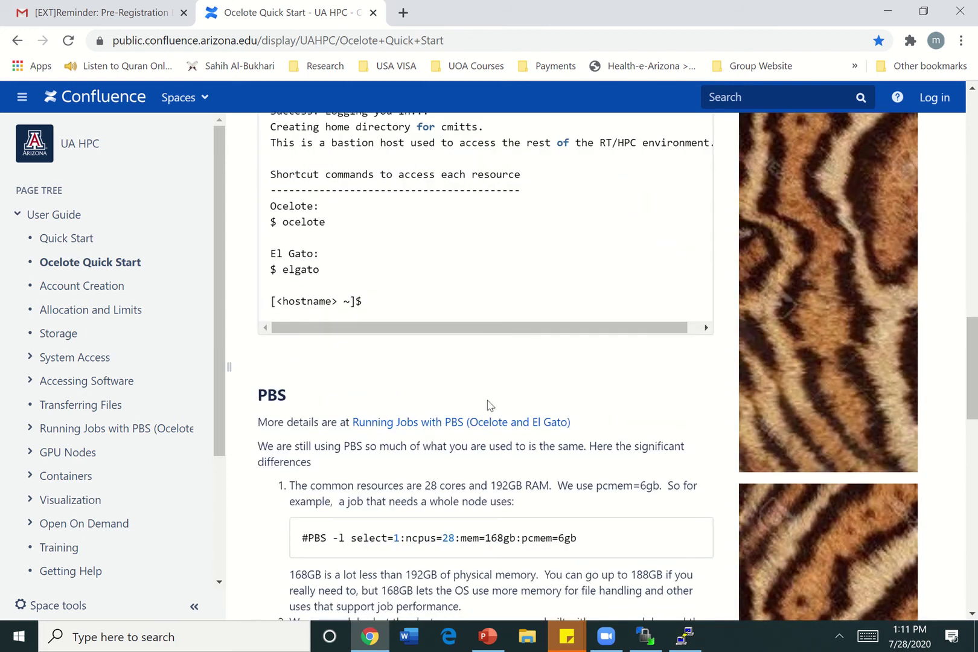
- Open 'Running Jobs with PBS (Ocelote and El Gato)' and read down to GNU Parallel
left_click(471, 422)
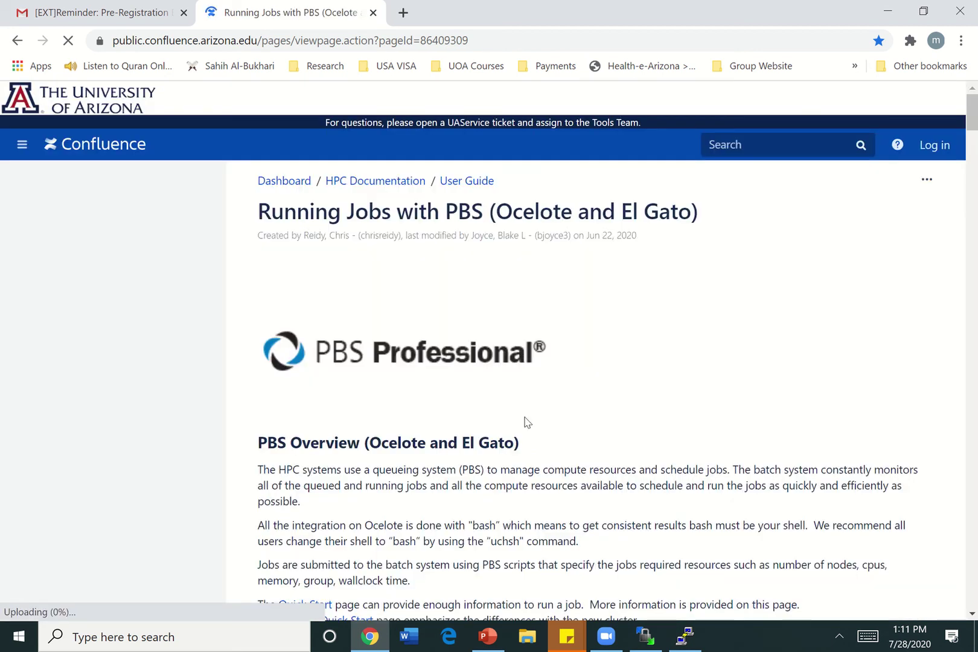
scroll(532, 427, "down", 2)
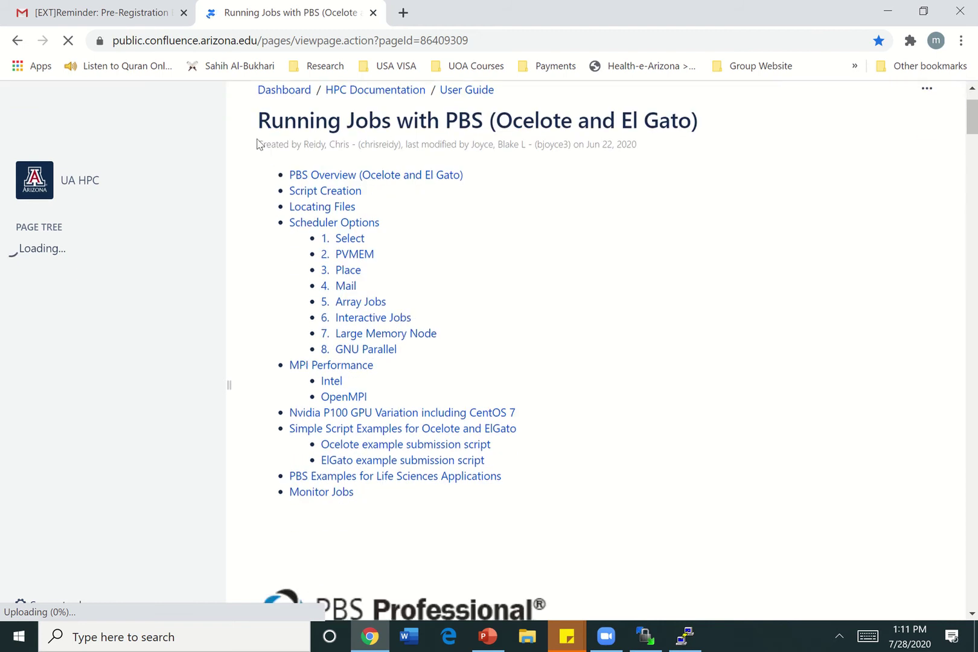
scroll(476, 451, "down", 2)
scroll(476, 512, "down", 2)
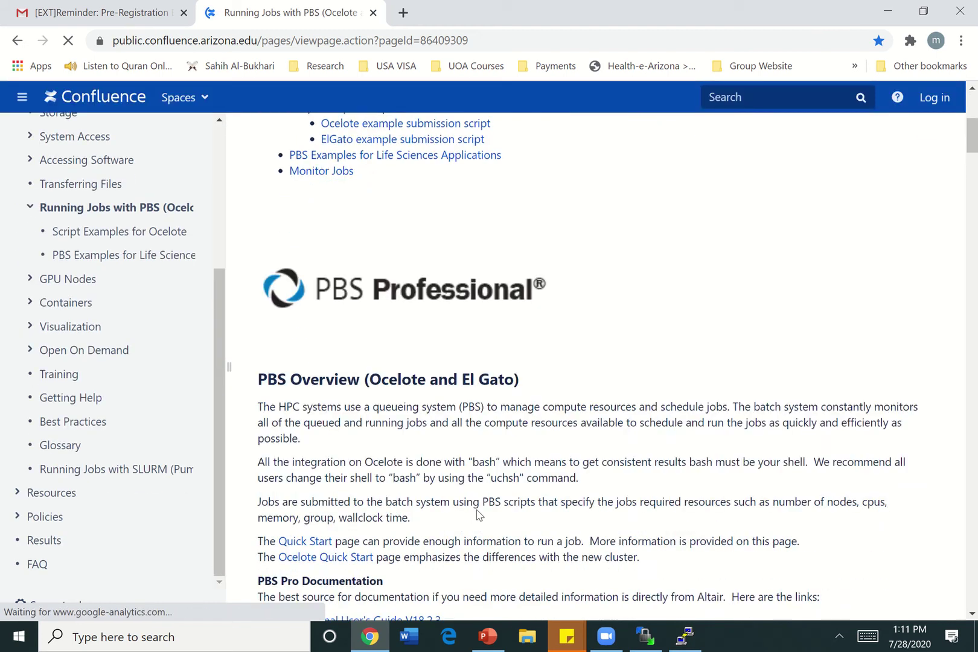
scroll(478, 516, "down", 2)
scroll(477, 516, "down", 1)
scroll(477, 516, "down", 2)
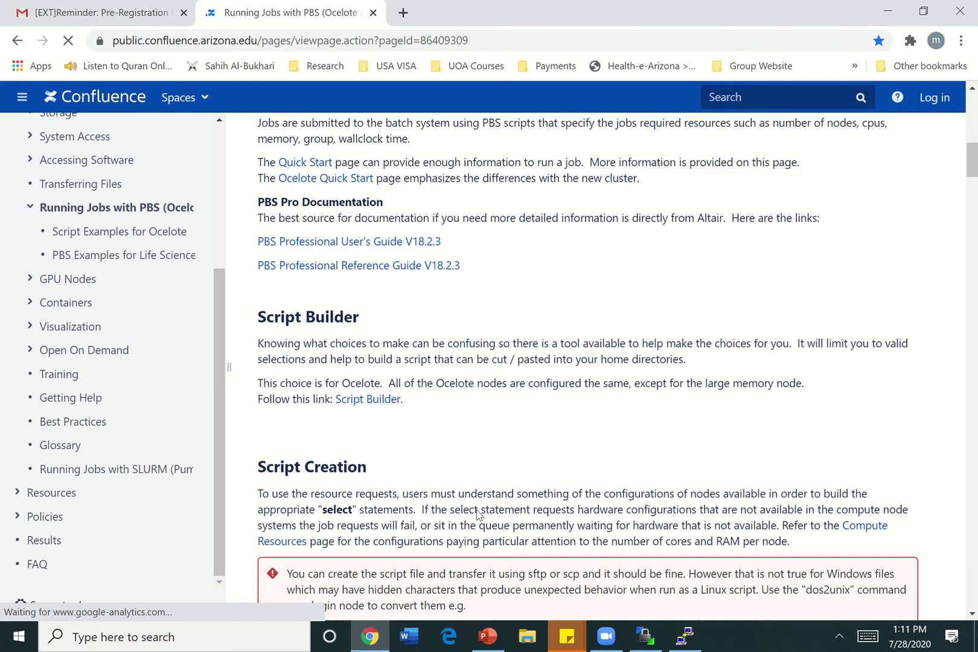
scroll(477, 515, "down", 1)
scroll(478, 516, "down", 1)
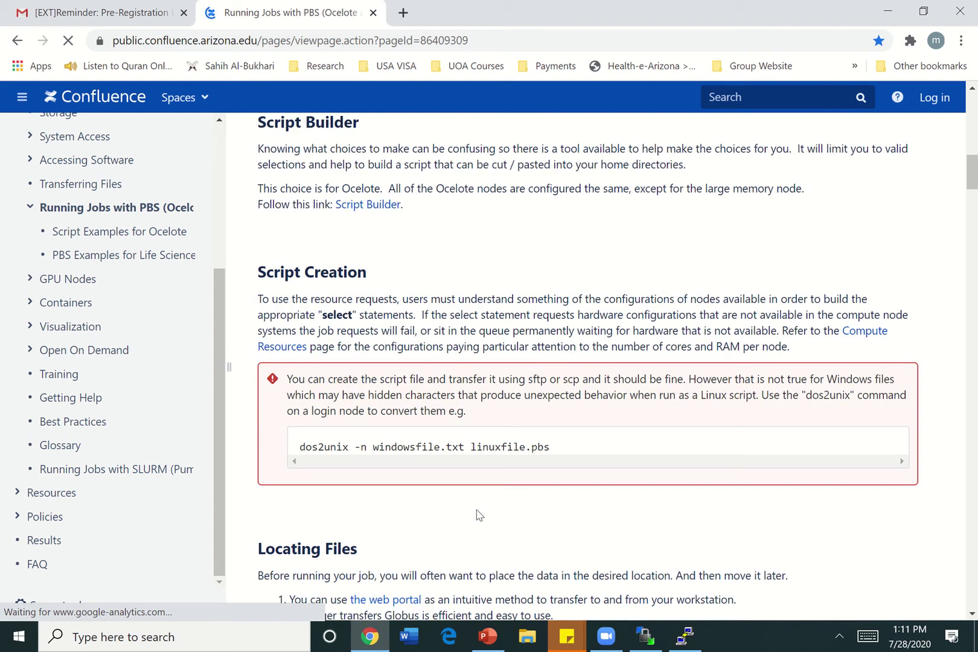
scroll(478, 516, "down", 1)
scroll(477, 516, "down", 3)
scroll(478, 516, "down", 1)
scroll(477, 516, "down", 2)
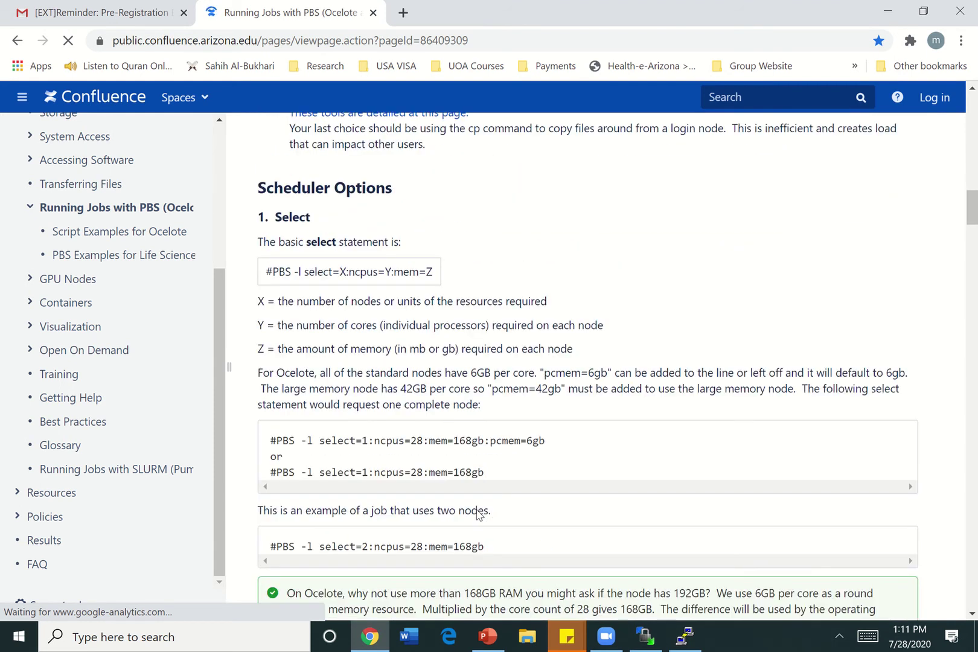
scroll(478, 515, "down", 1)
scroll(477, 515, "down", 2)
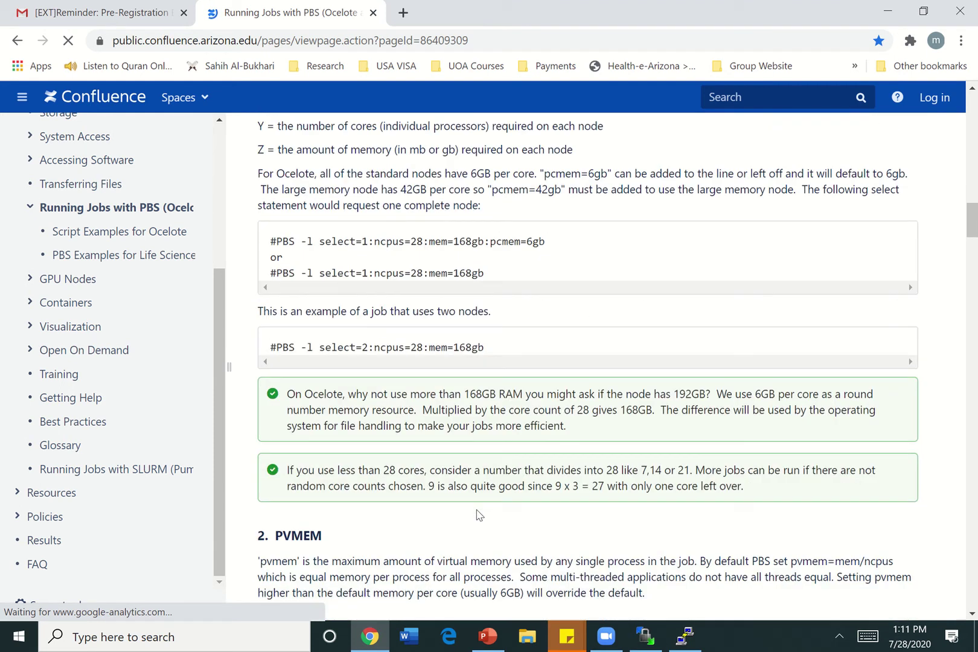
scroll(478, 515, "down", 4)
scroll(477, 516, "down", 5)
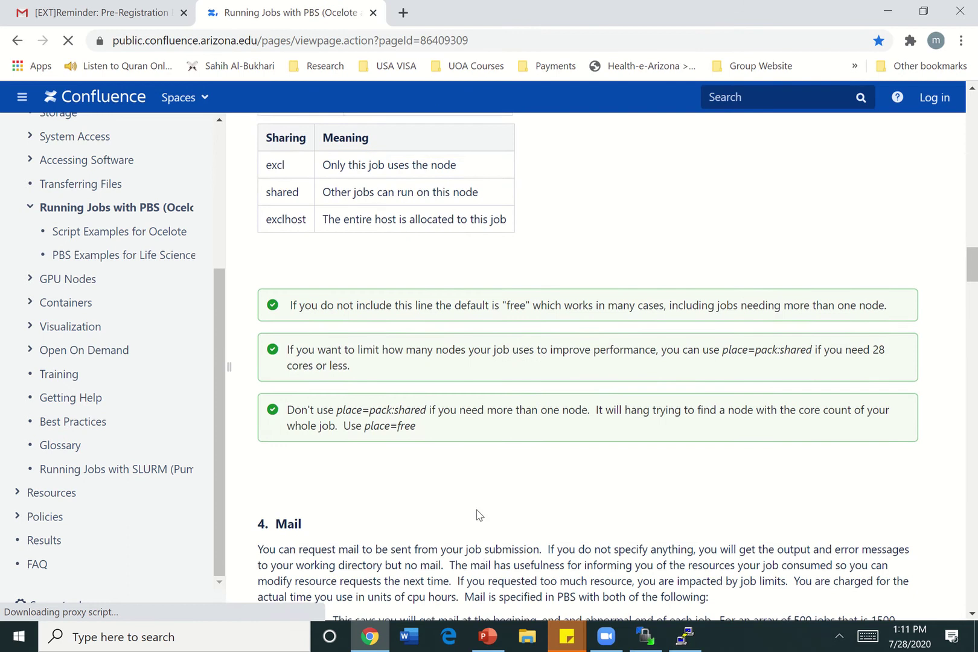
scroll(477, 516, "down", 1)
scroll(478, 516, "down", 2)
scroll(477, 516, "down", 5)
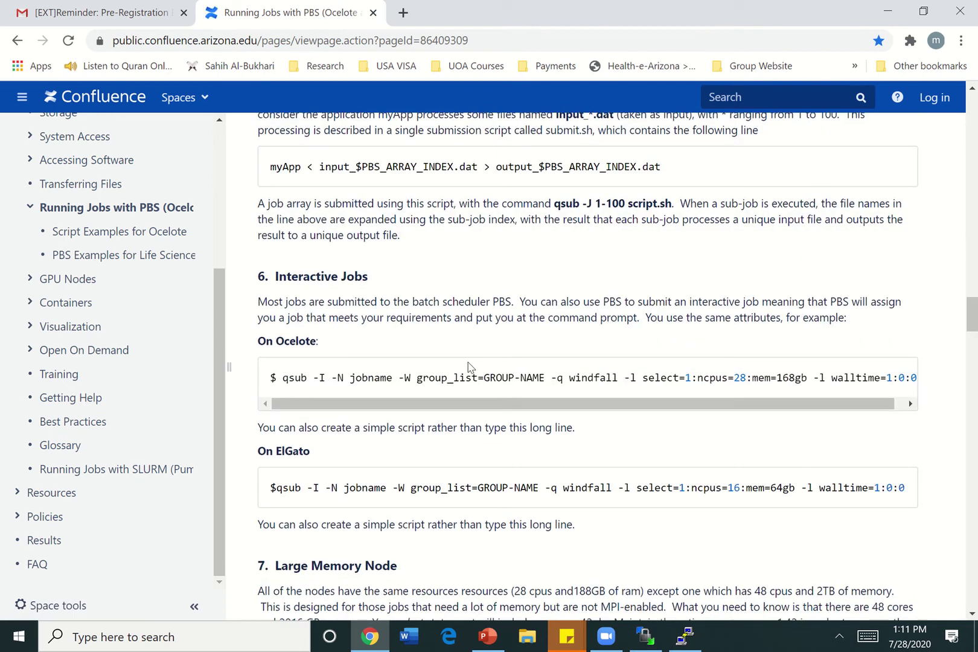
scroll(475, 375, "down", 8)
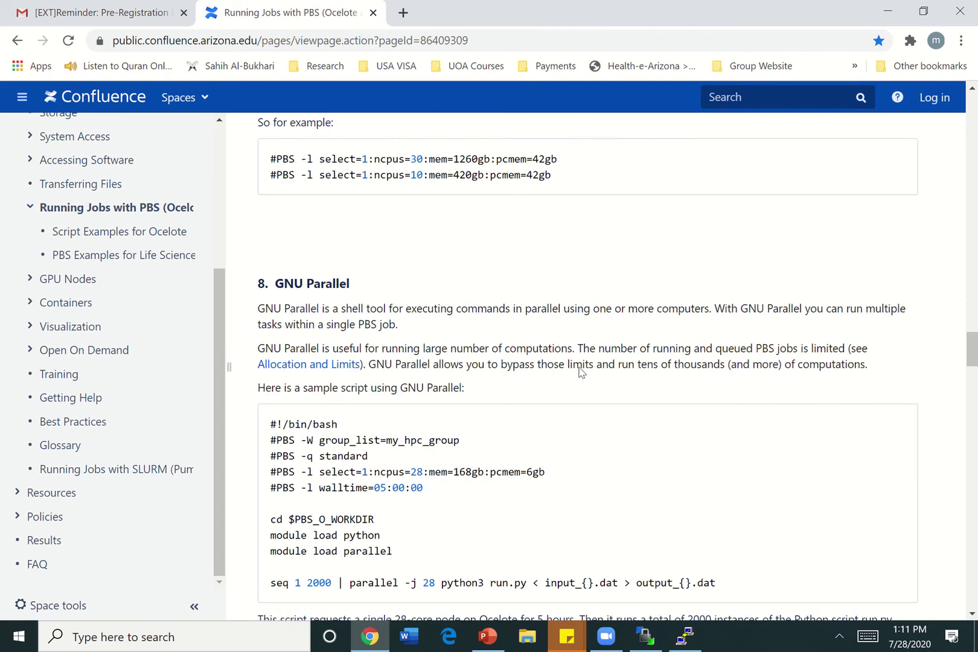
scroll(581, 370, "down", 1)
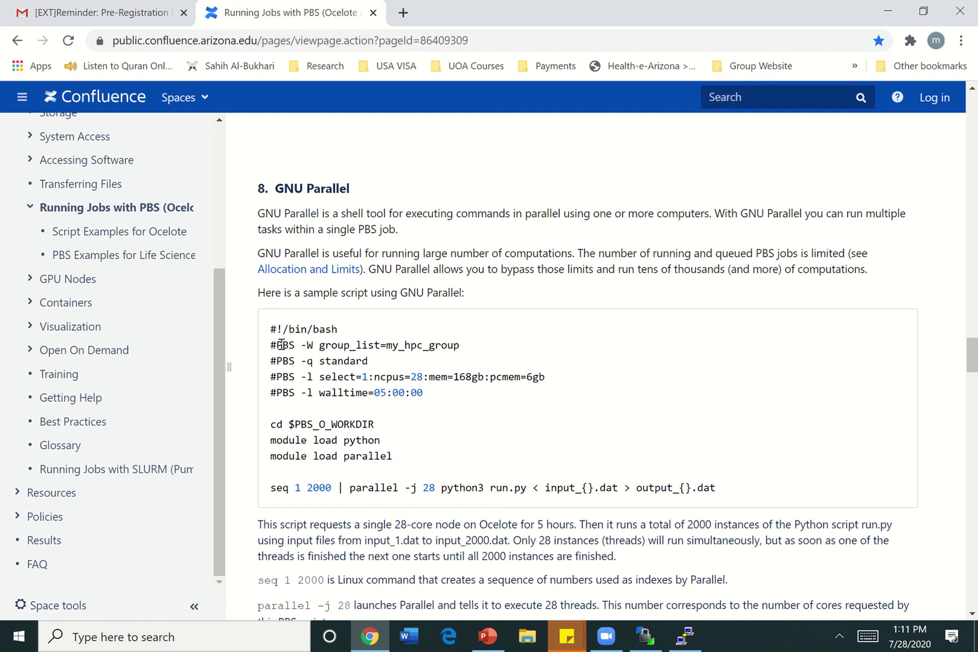
scroll(344, 390, "up", 3)
scroll(361, 392, "down", 2)
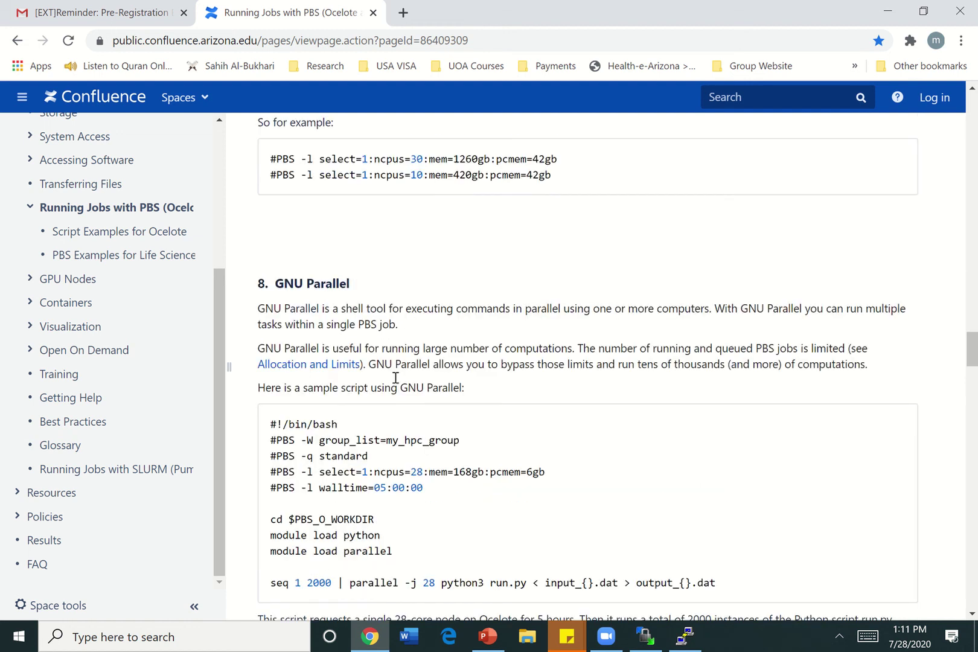
scroll(374, 500, "down", 2)
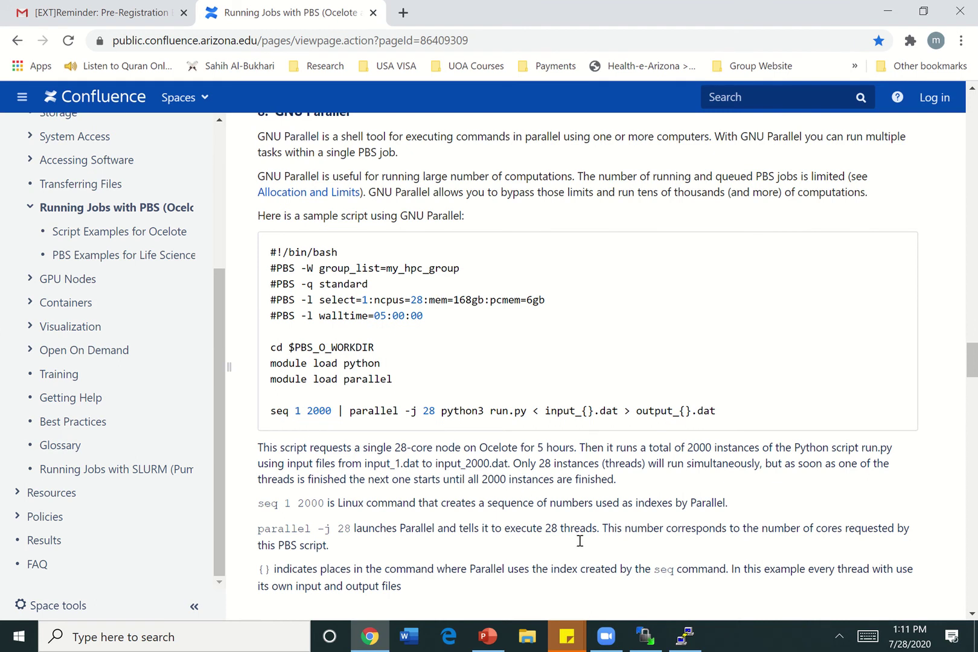
scroll(579, 541, "down", 10)
- Select submission.pbs in WinSCP's md8 folder, view it with vi in PuTTY, then return to WinSCP
left_click(645, 637)
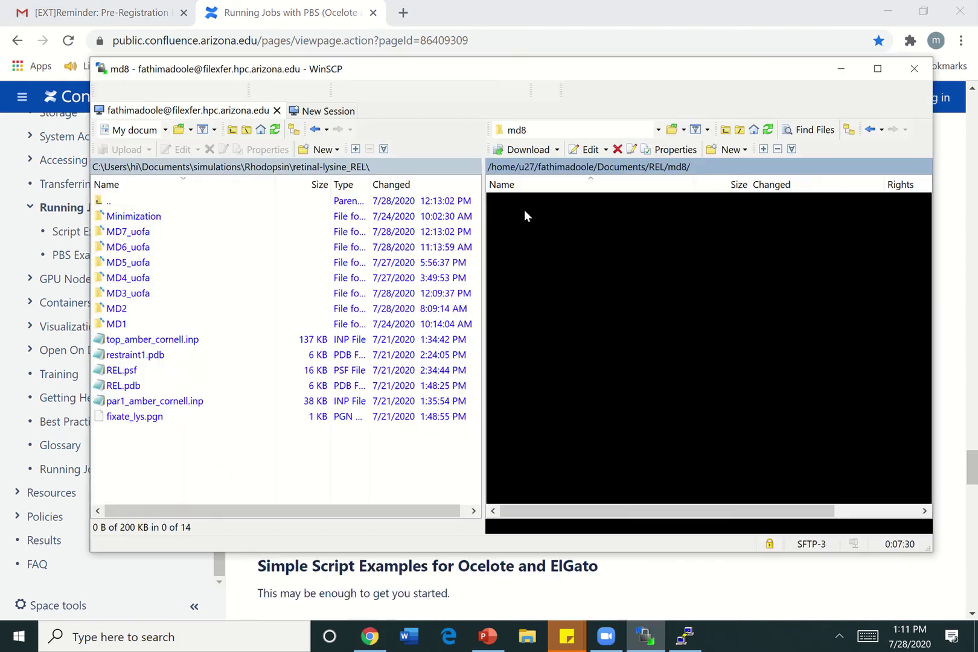
left_click(555, 295)
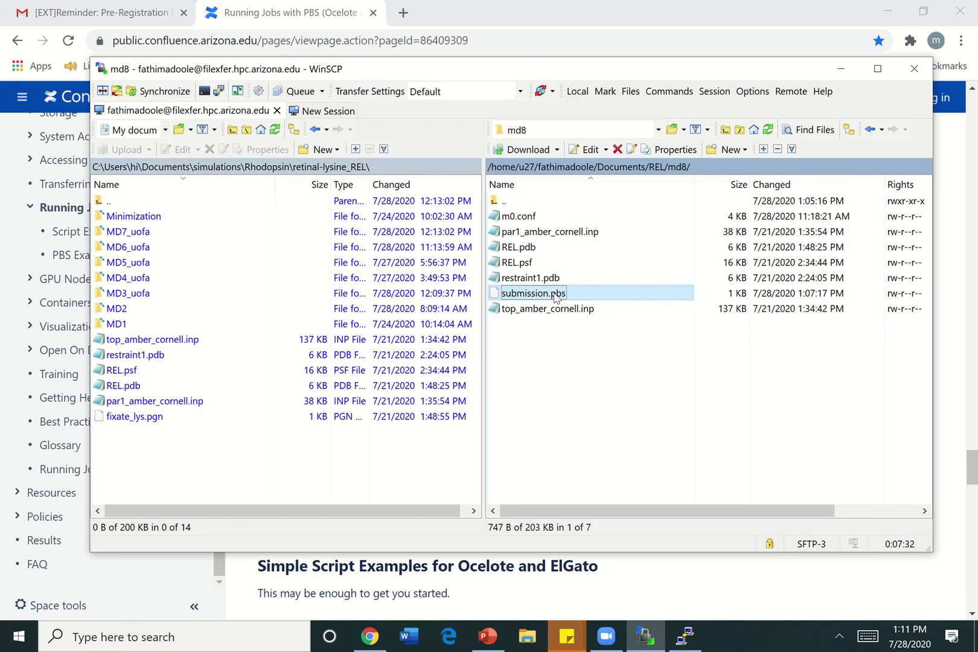
left_click(554, 295)
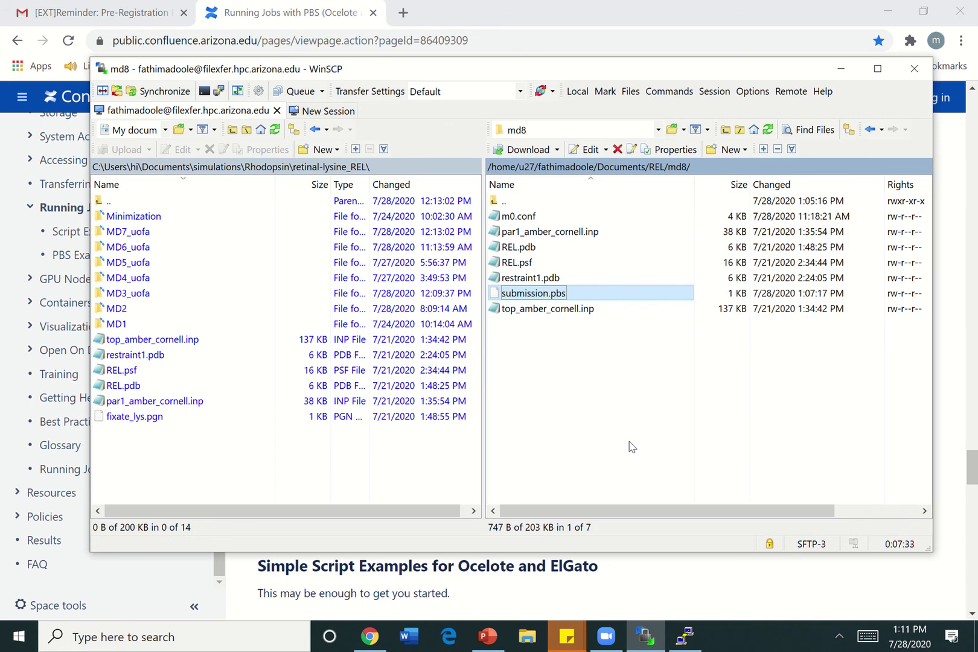
left_click(678, 646)
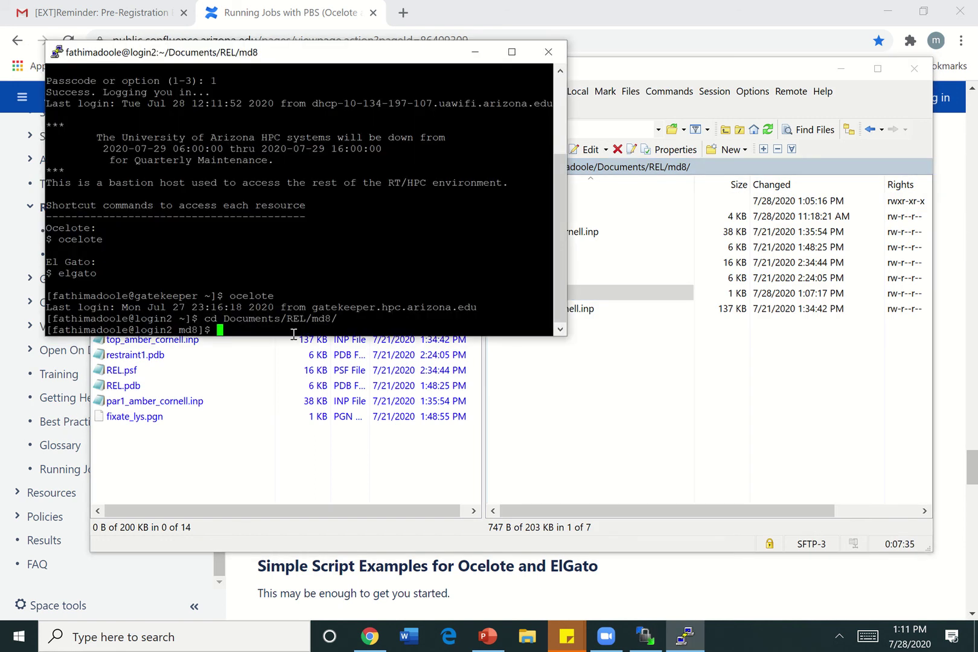
type("vi submission.pbs")
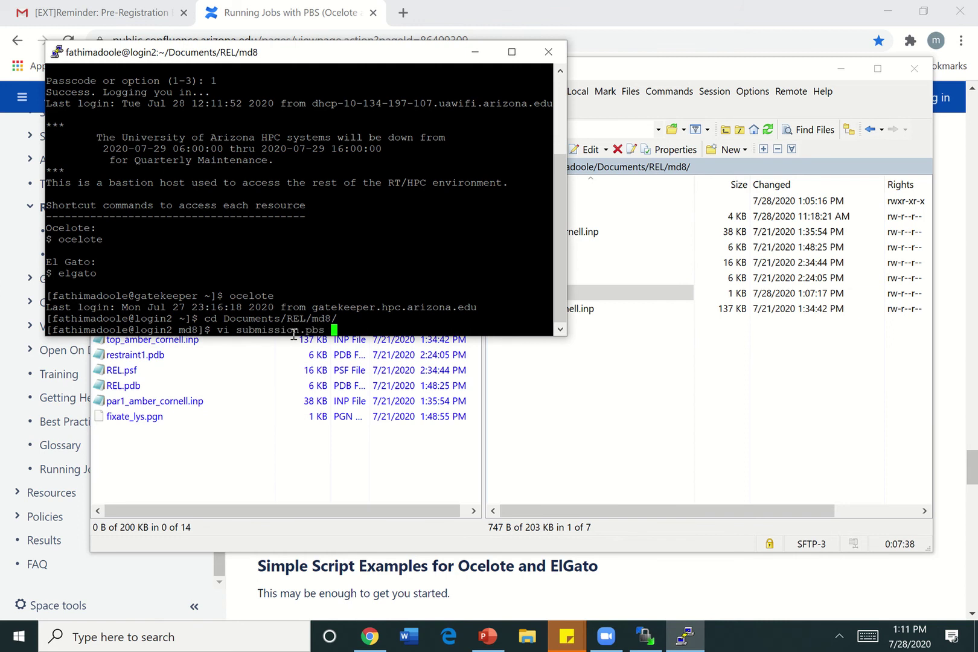
key("Return")
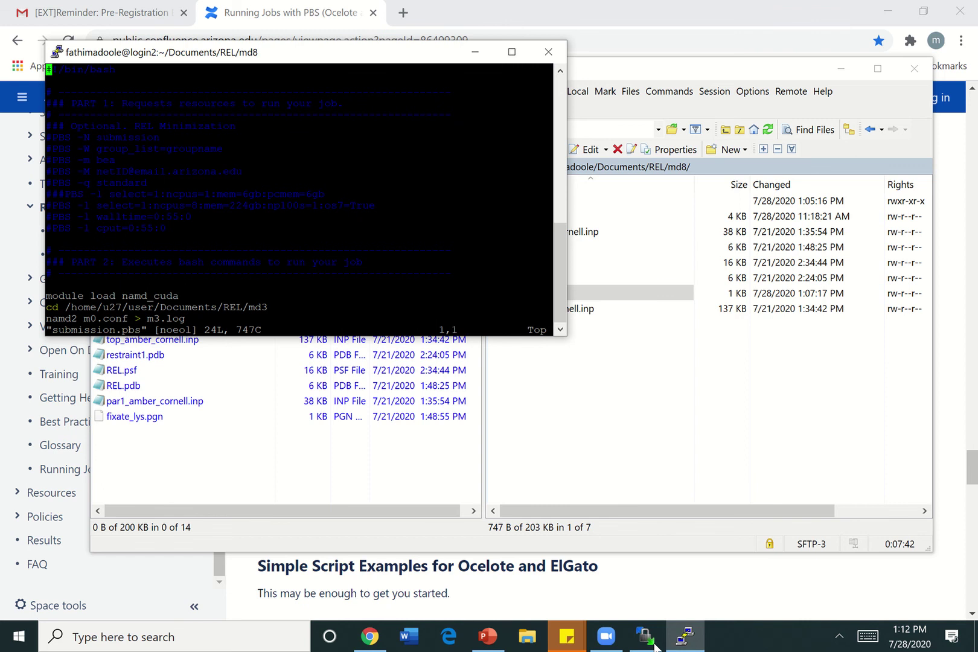
key("alt+Tab")
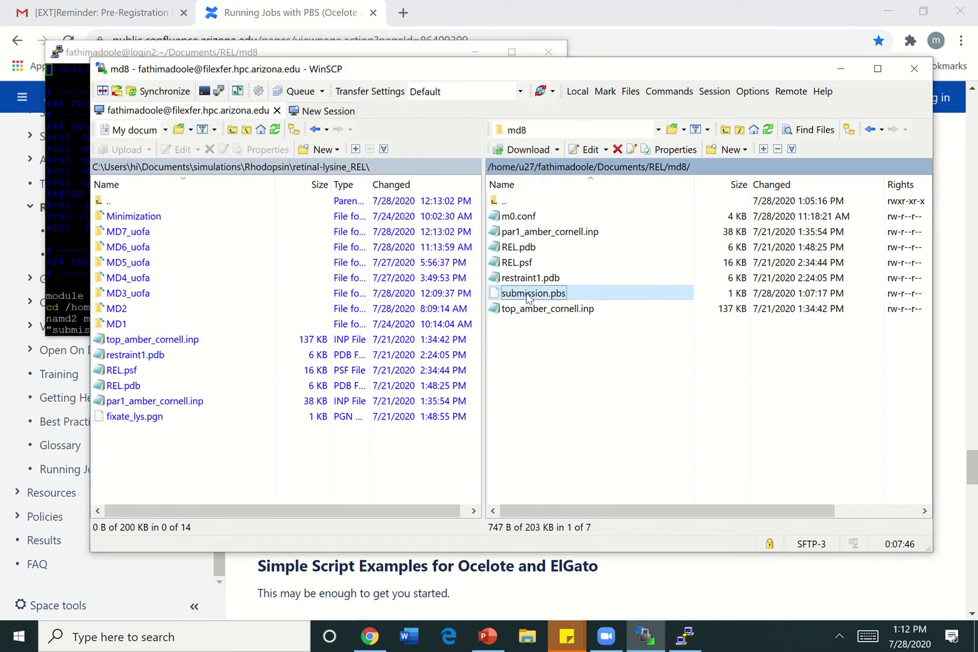
- Open submission.pbs in WinSCP's editor and point out the REL Minimization comment and job name
double_click(527, 294)
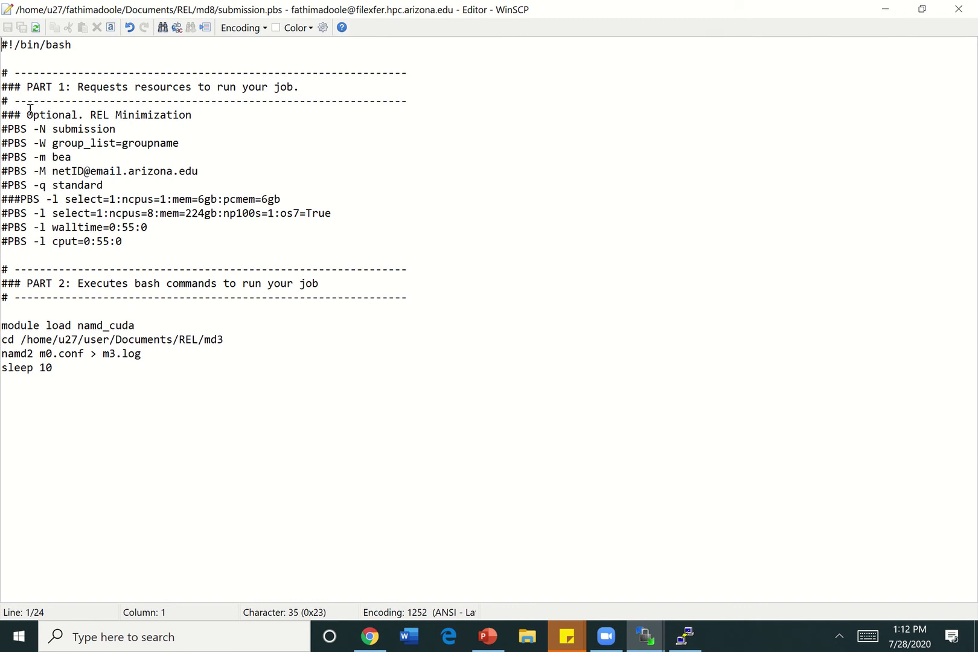
left_click_drag(26, 114, 198, 119)
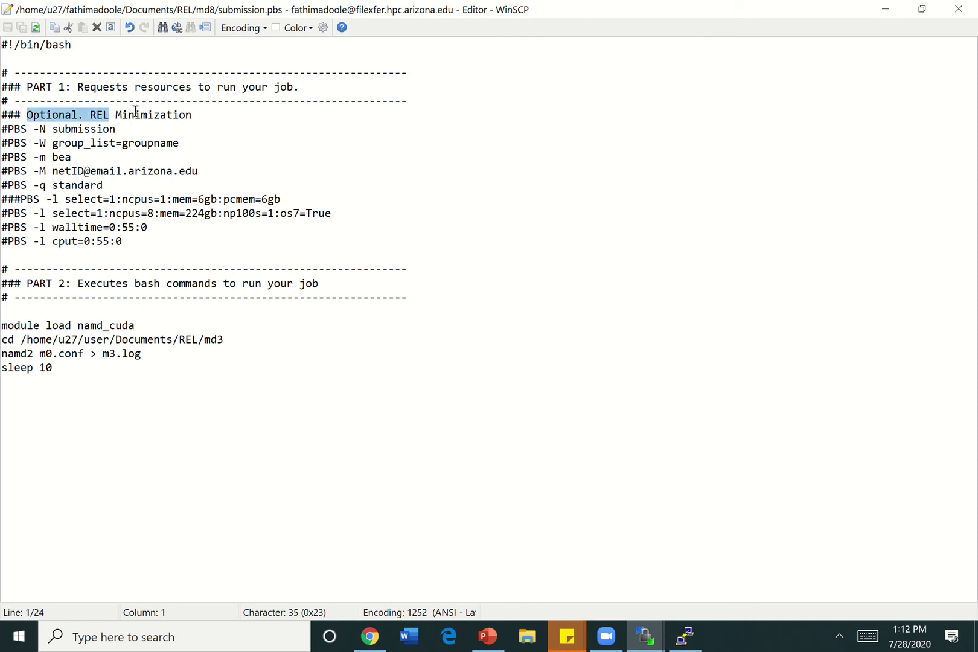
left_click(198, 119)
left_click(46, 127)
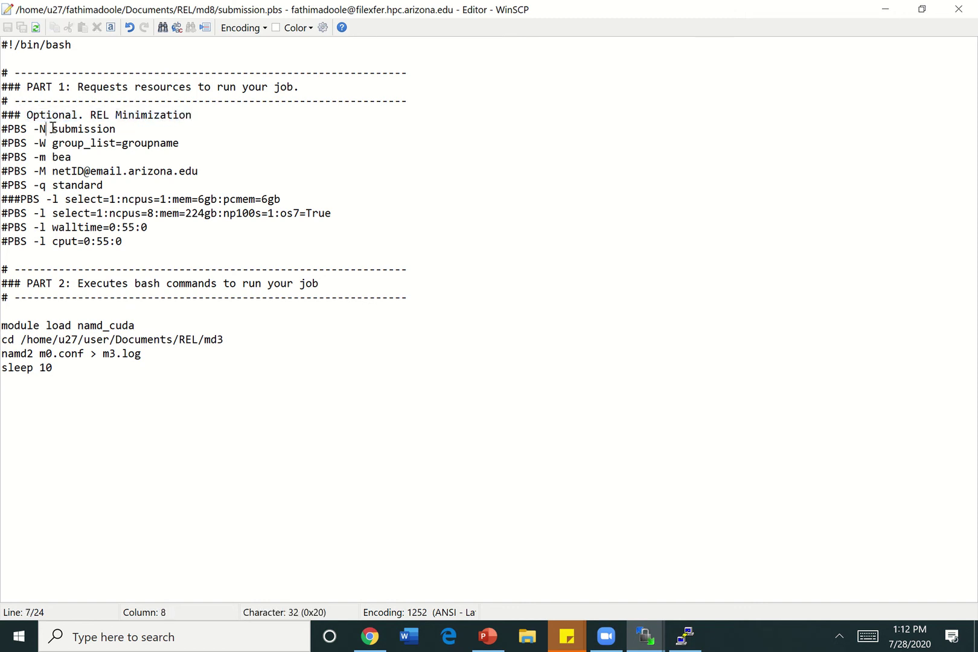
left_click(116, 128)
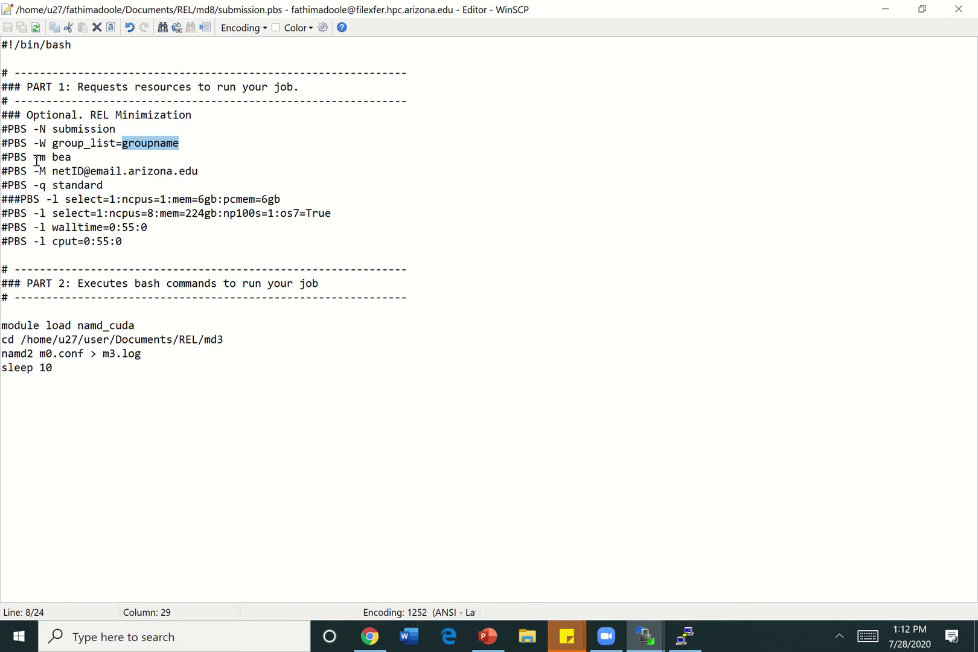
- Highlight the two mail directives, the netID placeholder and the standard queue setting
left_click_drag(40, 158, 199, 175)
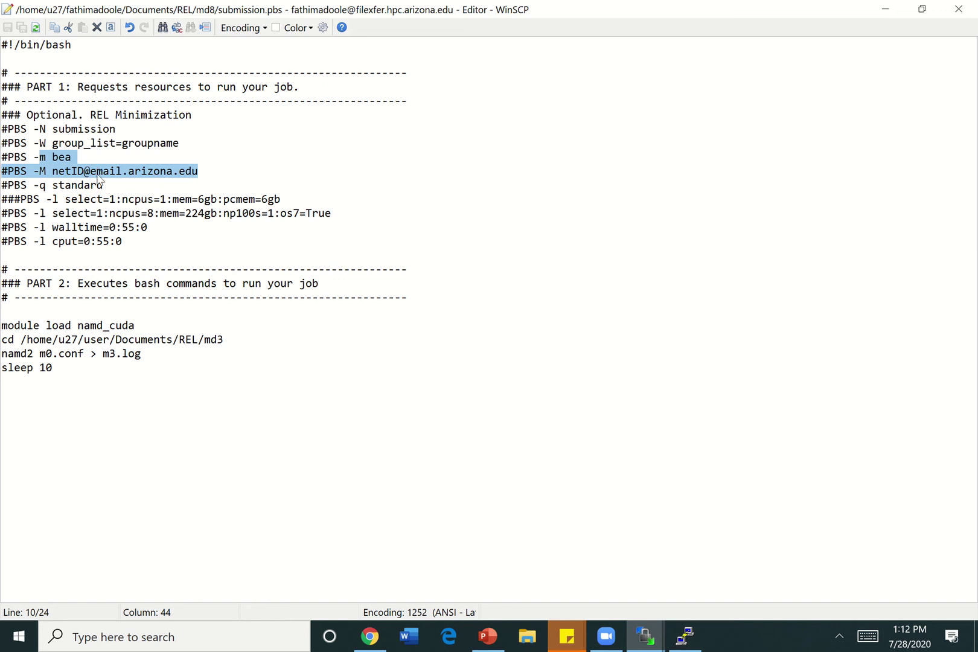
left_click(84, 171)
left_click_drag(84, 171, 55, 173)
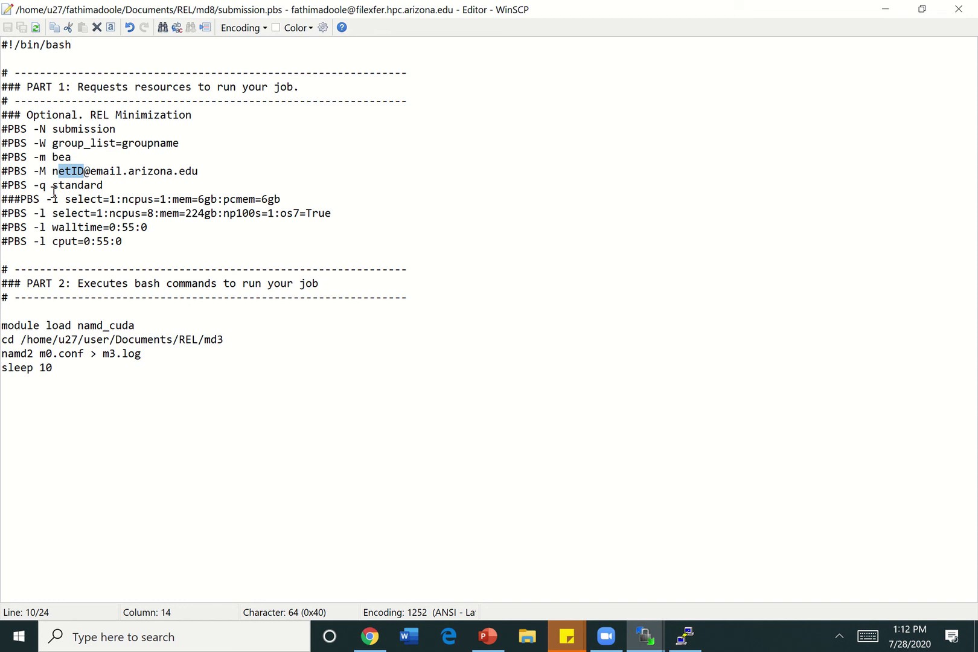
left_click(52, 196)
left_click(53, 184)
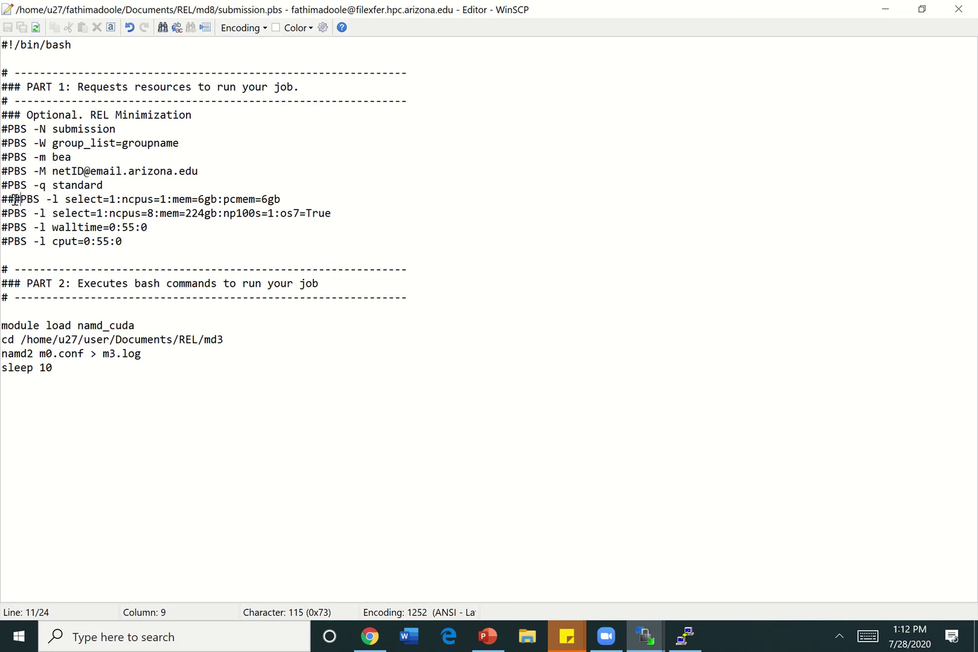
double_click(16, 199)
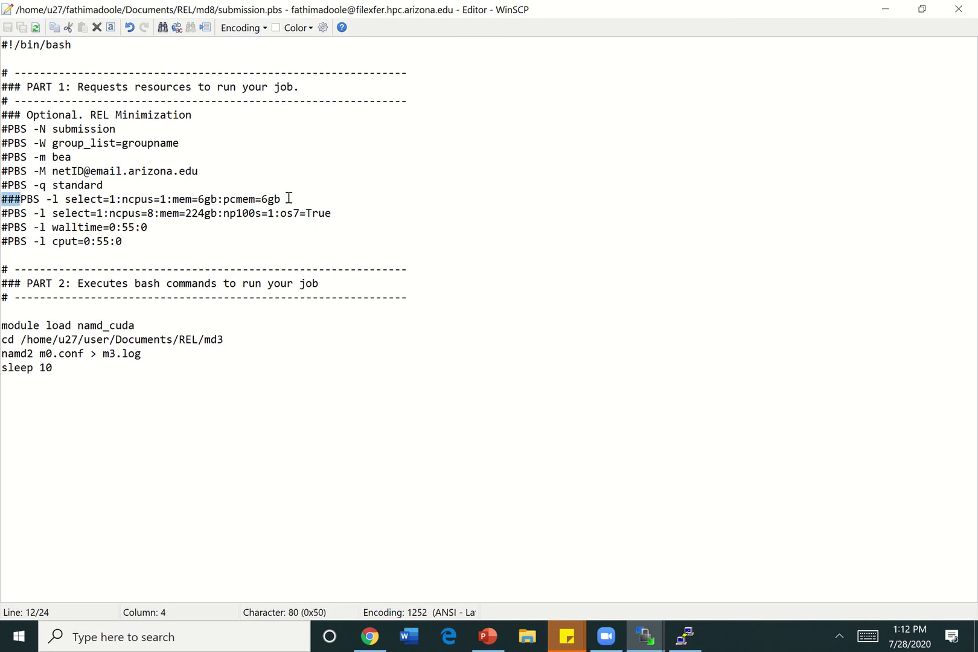
left_click_drag(288, 199, 4, 202)
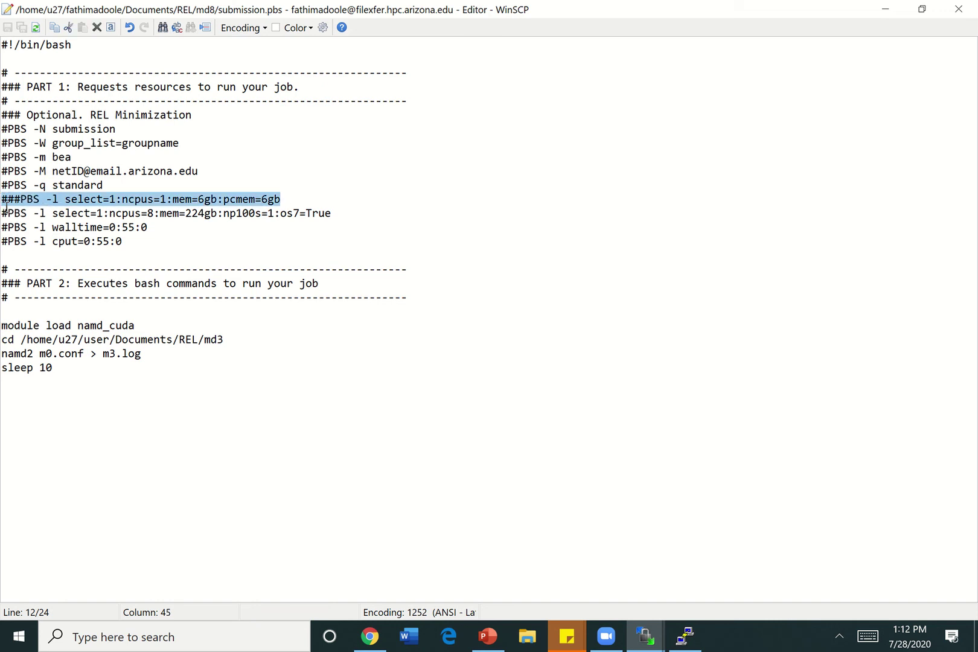
left_click(6, 210)
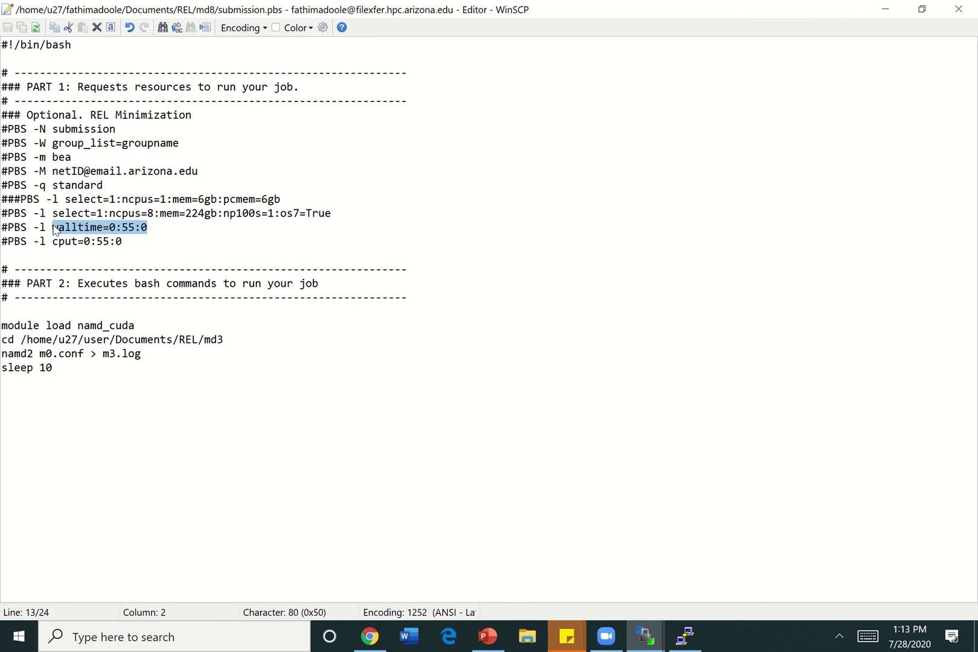
mouse_move(53, 227)
left_mouse_down()
mouse_move(147, 227)
mouse_move(52, 242)
left_mouse_up()
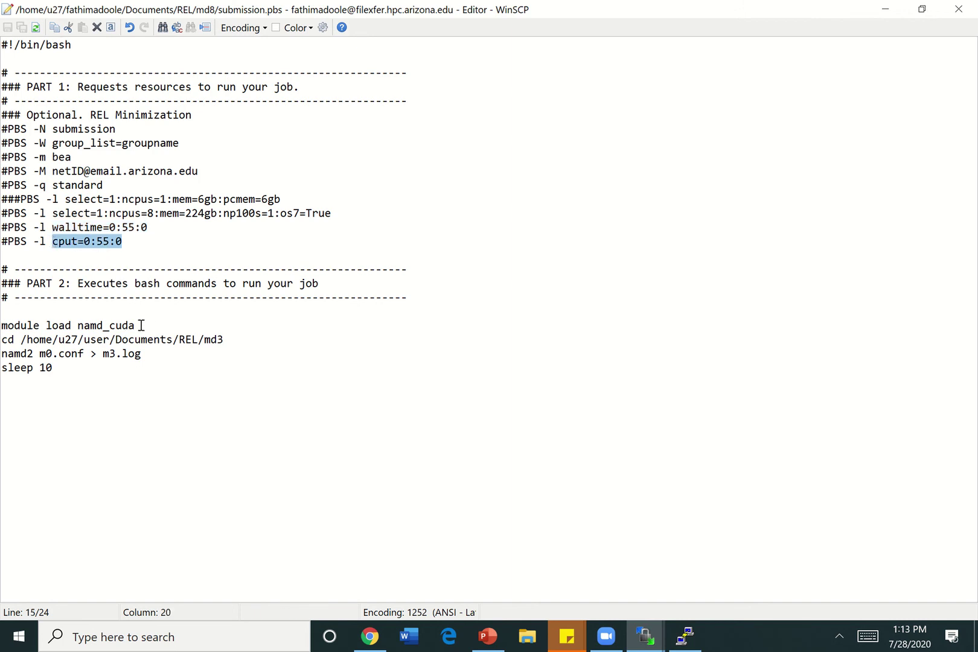
mouse_move(135, 325)
left_mouse_down()
mouse_move(40, 321)
mouse_move(83, 326)
left_mouse_up()
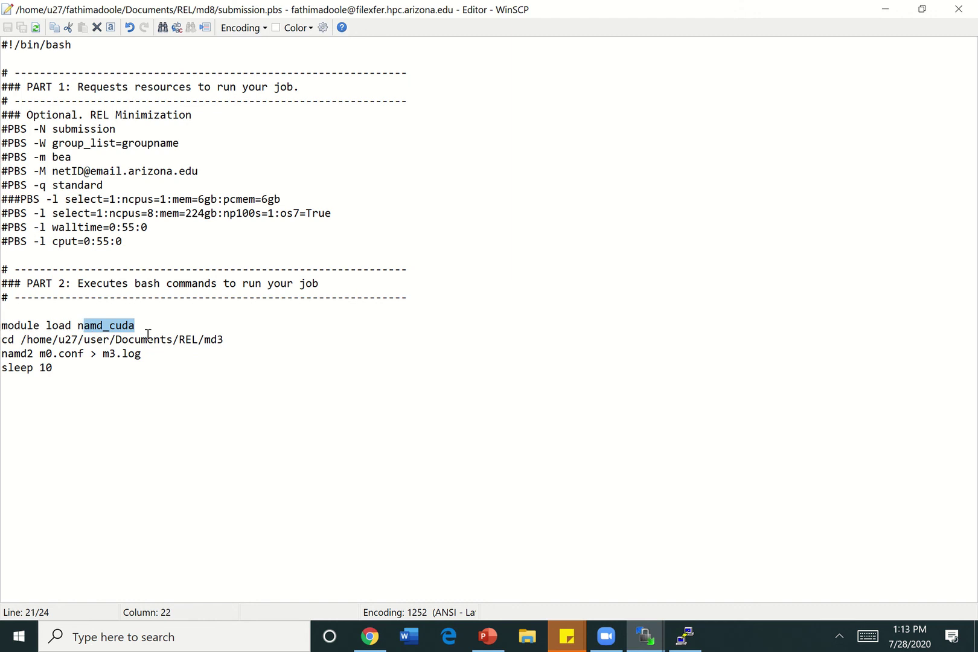
left_click(14, 339)
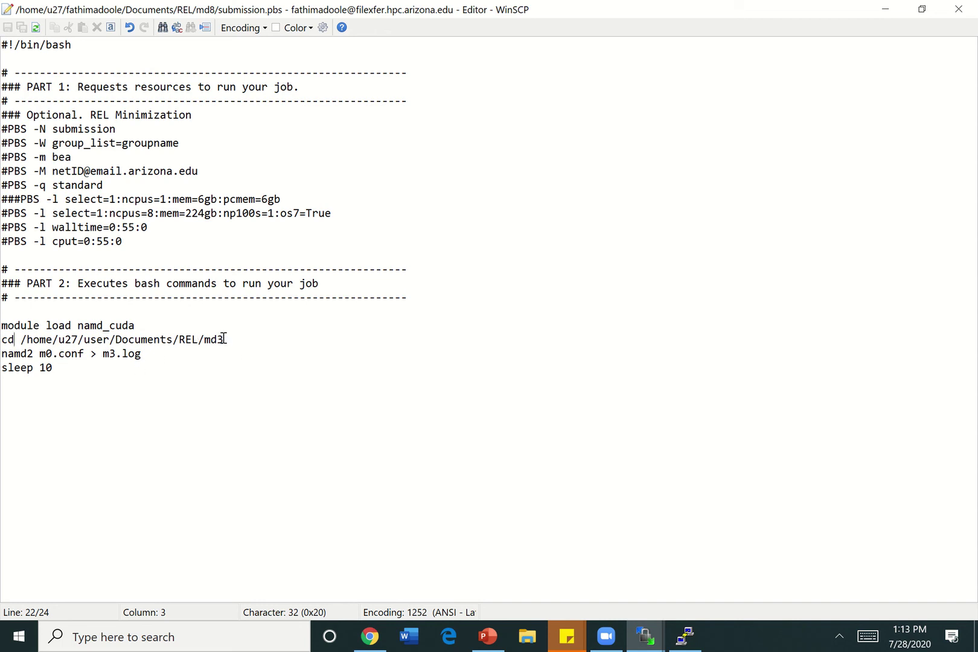
- Replace 'user' with fathimadoole in the md3 cd path and change m3.log to m8.log
left_click_drag(225, 338, 109, 338)
left_click(102, 339)
double_click(101, 339)
type("fathimadoole")
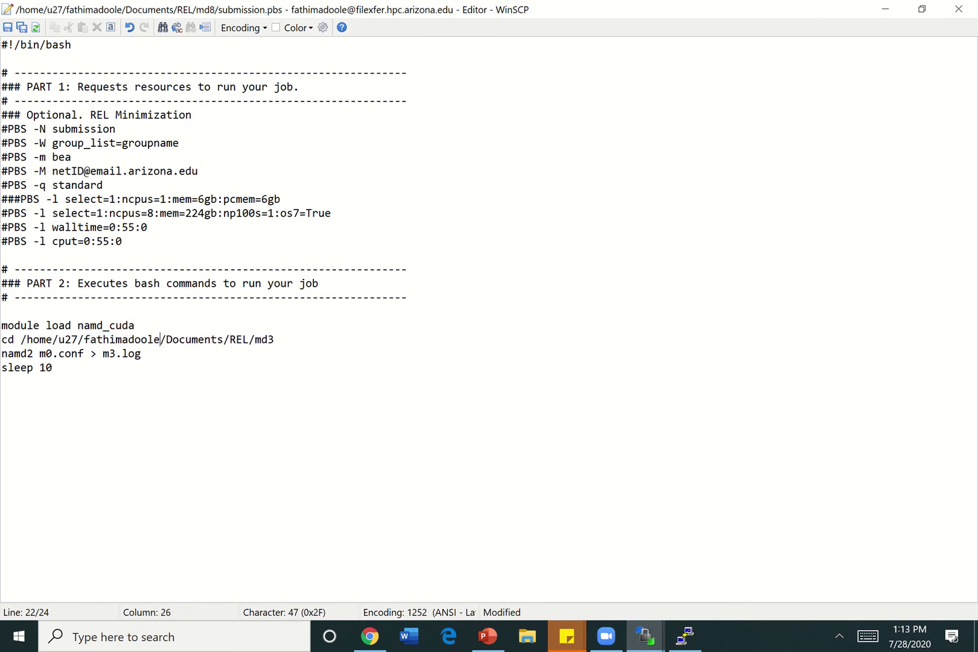
left_click(117, 355)
key("BackSpace")
type("8")
left_click(389, 42)
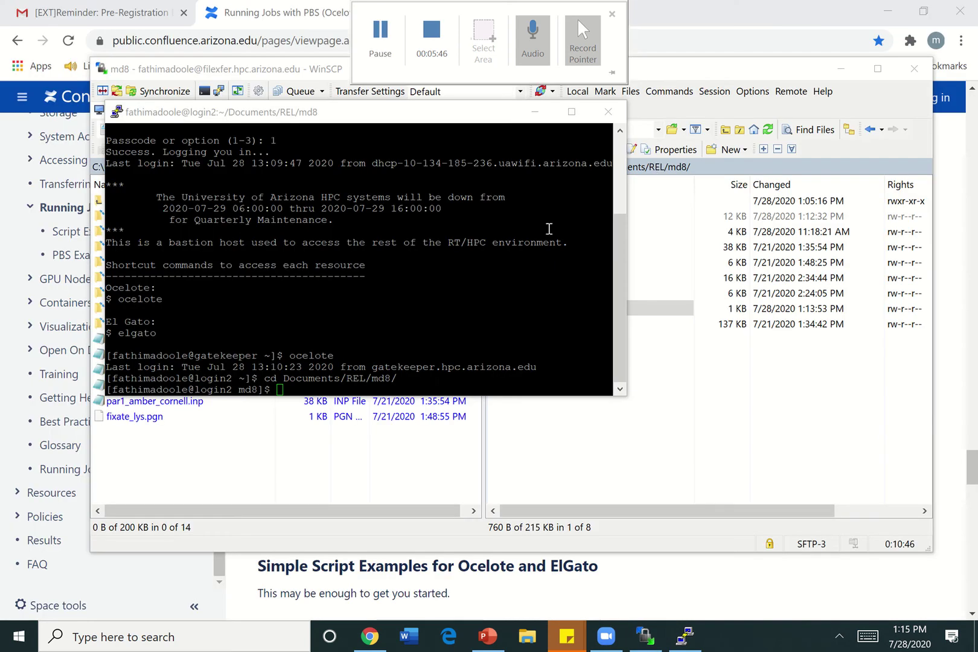
left_click(636, 443)
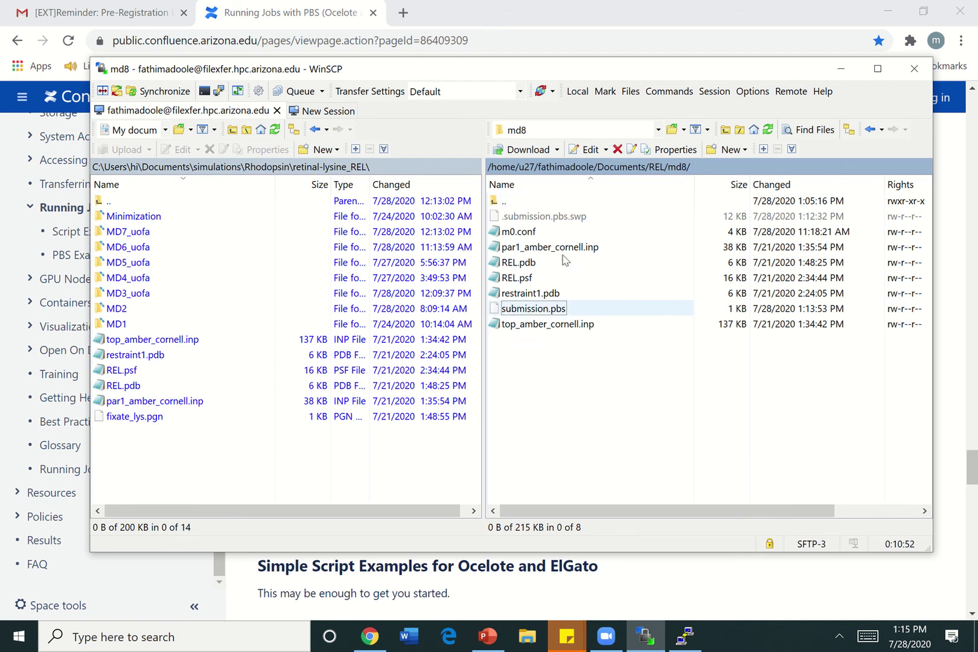
left_click(531, 231)
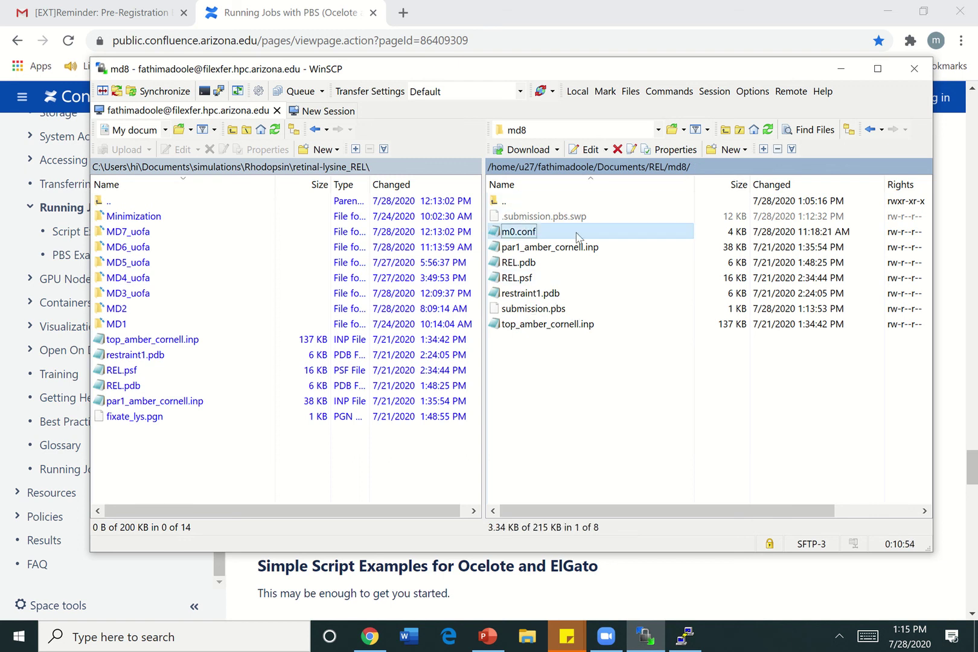
left_click(572, 250)
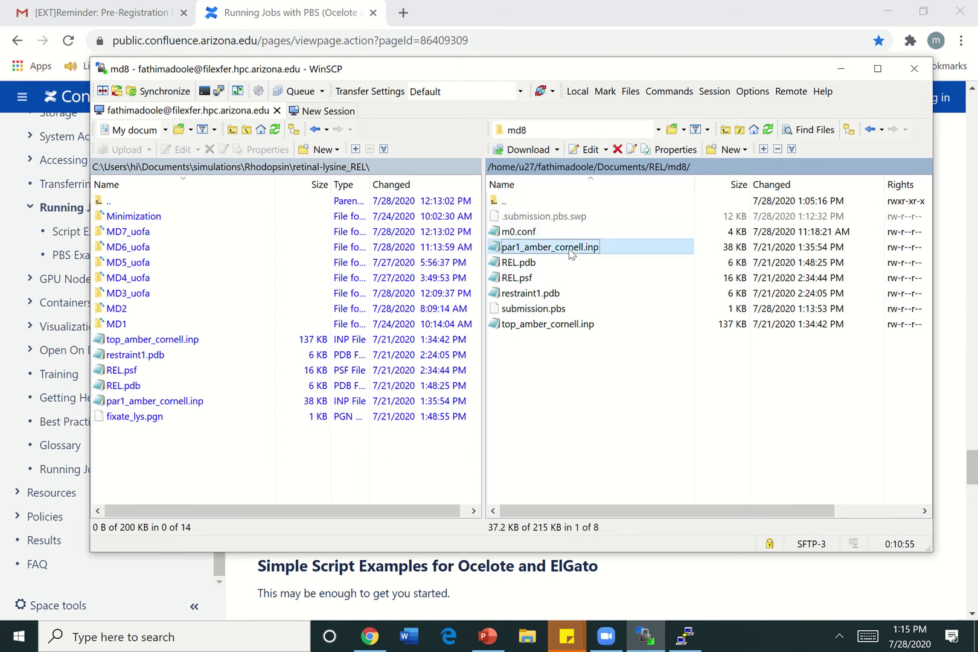
left_click(585, 326)
left_click(535, 262)
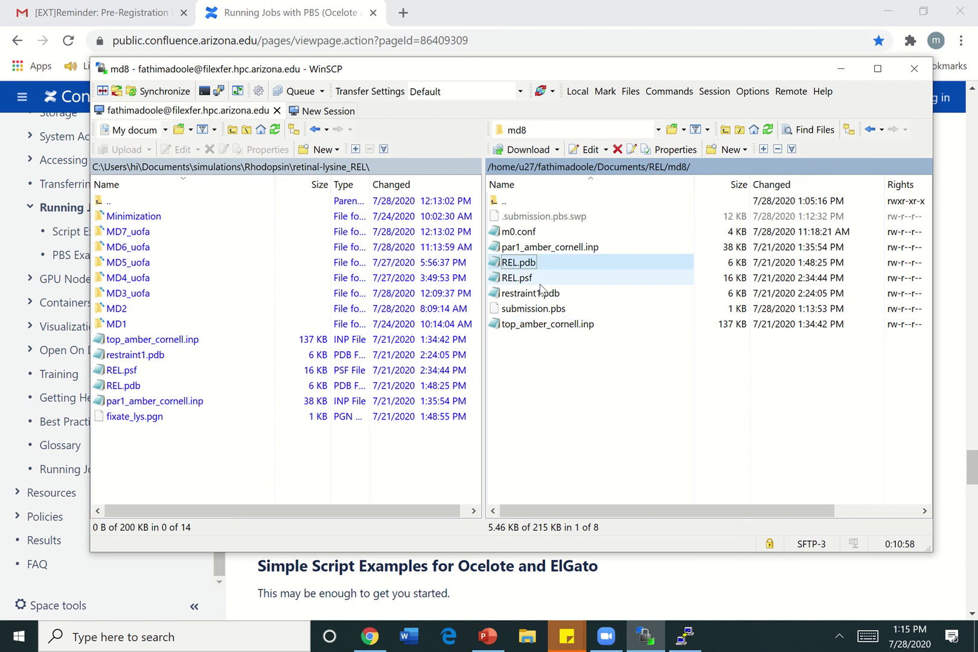
left_click(559, 297)
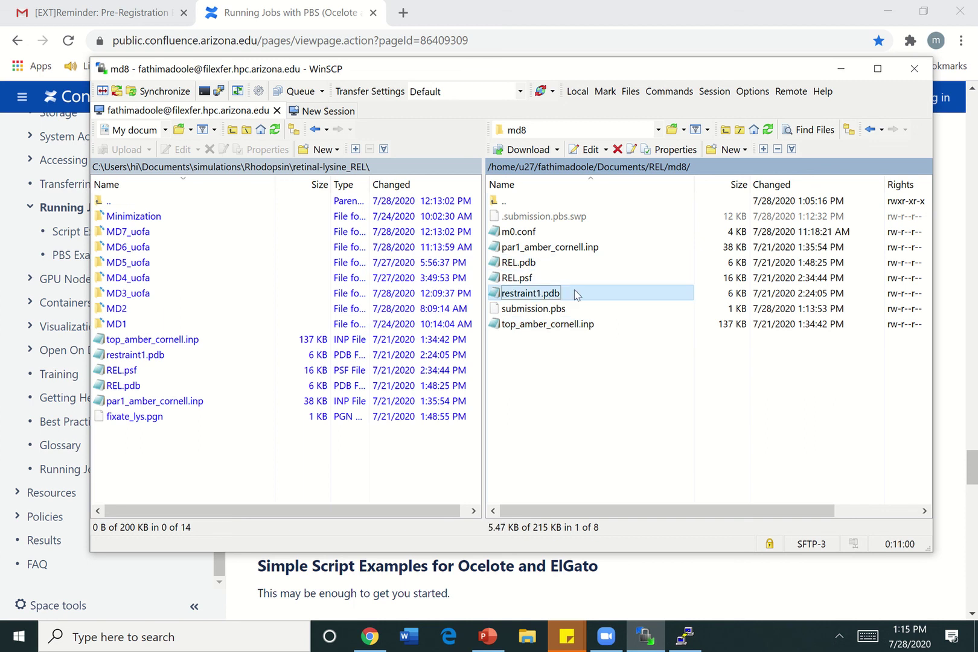
left_click(541, 313)
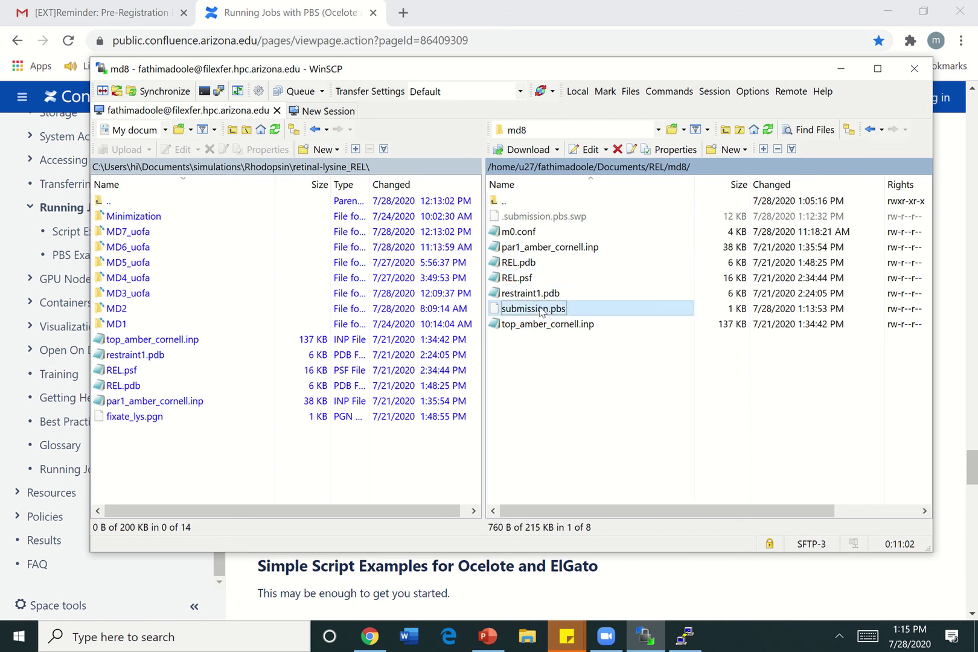
- Run qsub submission.pbs in md8 and highlight the returned job ID 3381960.head1.cm.cluster
left_click(687, 640)
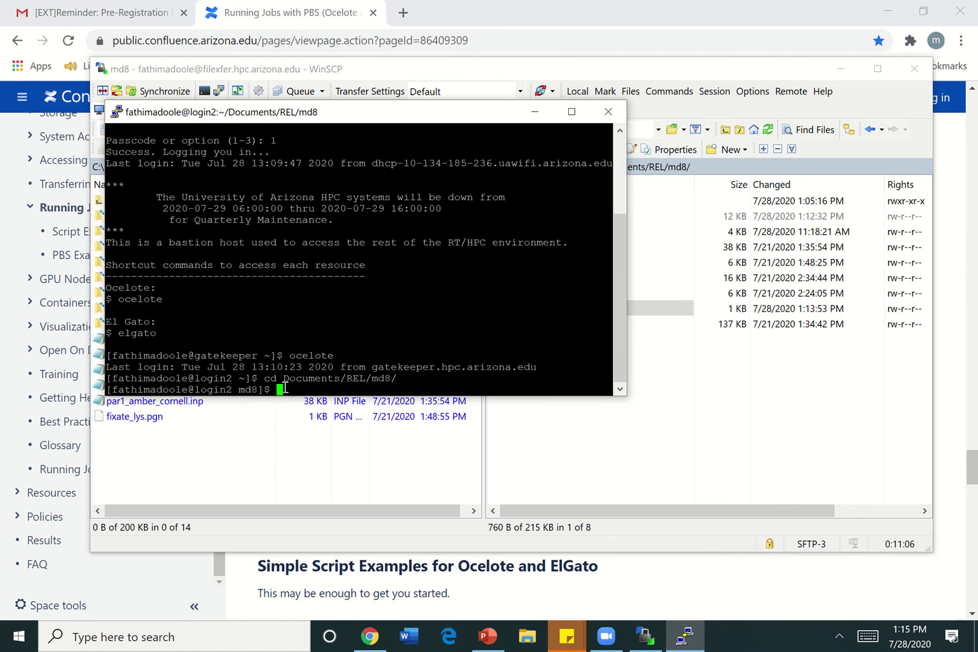
type("qsu")
type("b sub")
type("mi")
key("Tab")
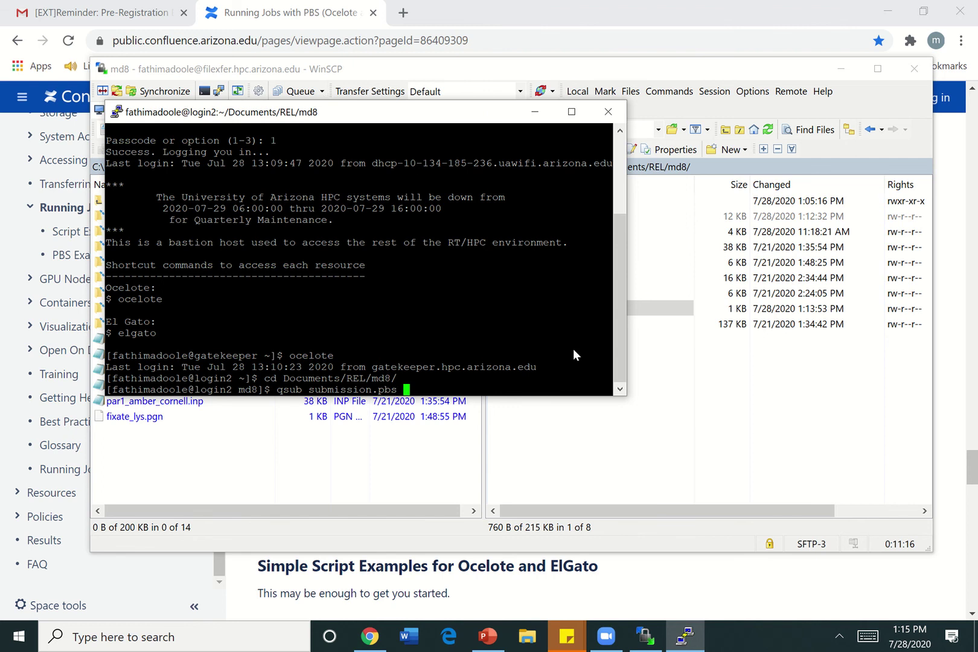
left_click_drag(398, 112, 272, 80)
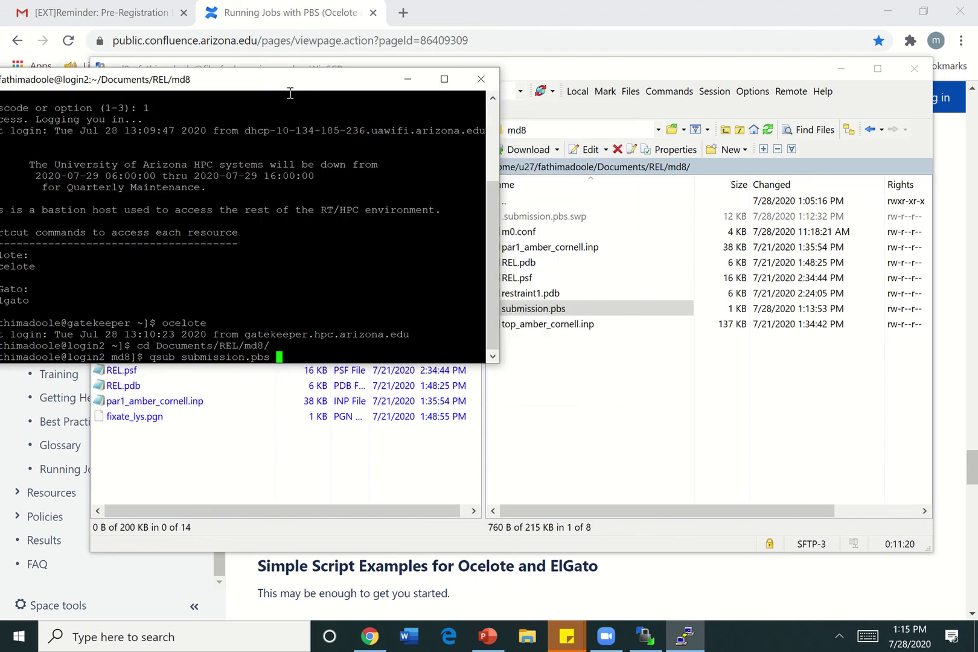
key("Return")
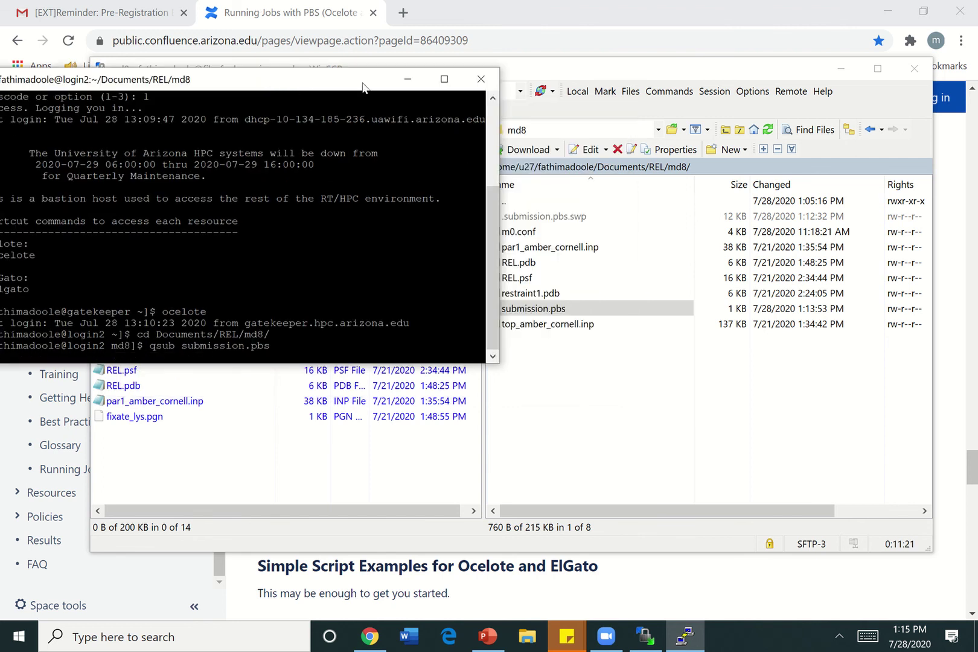
left_click_drag(365, 86, 463, 78)
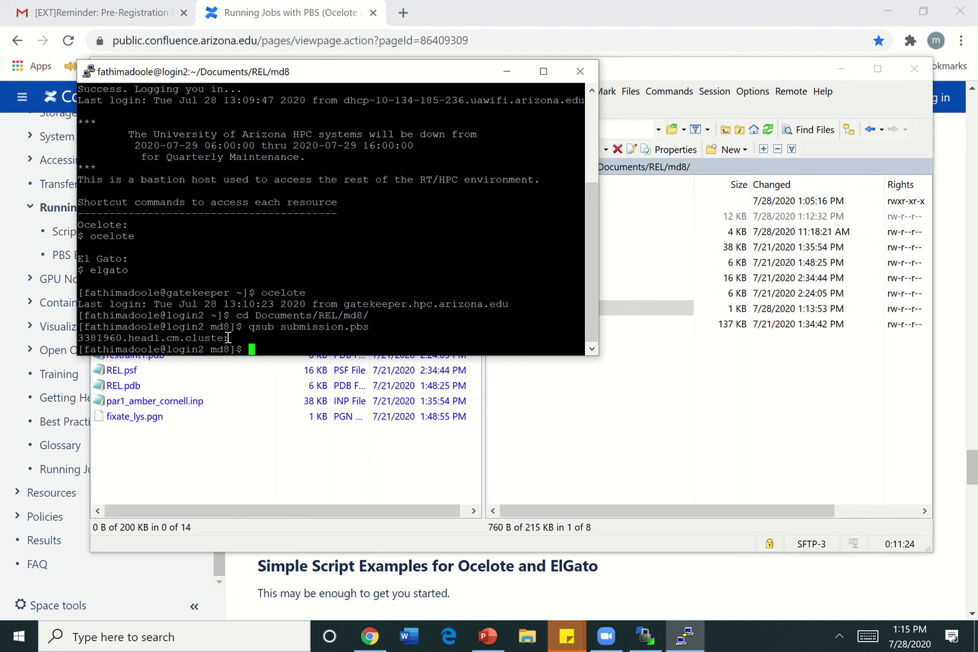
left_click_drag(229, 326, 230, 338)
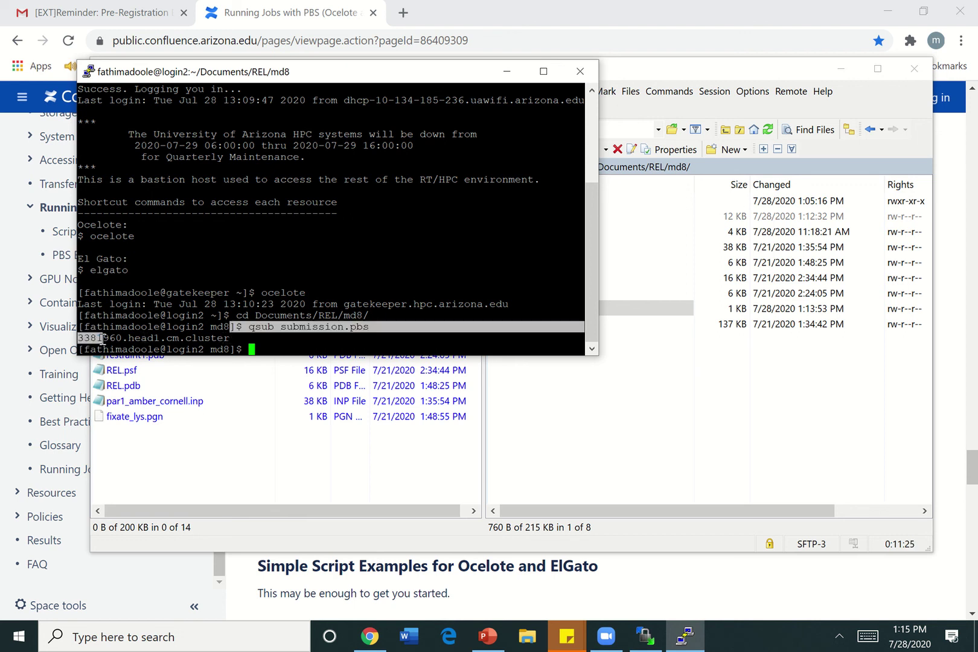
left_click(231, 337)
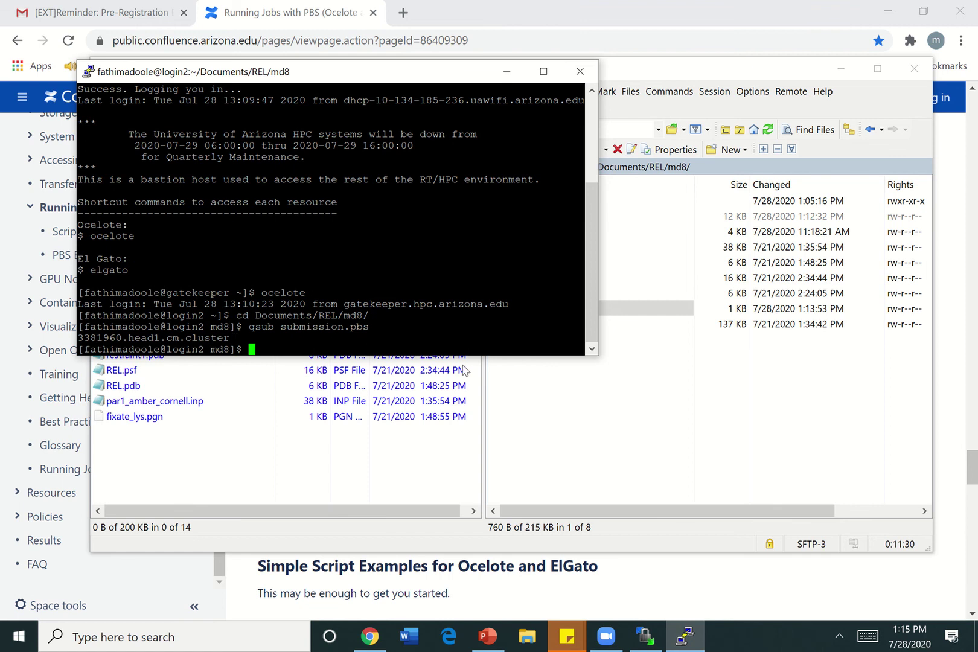
left_click(650, 422)
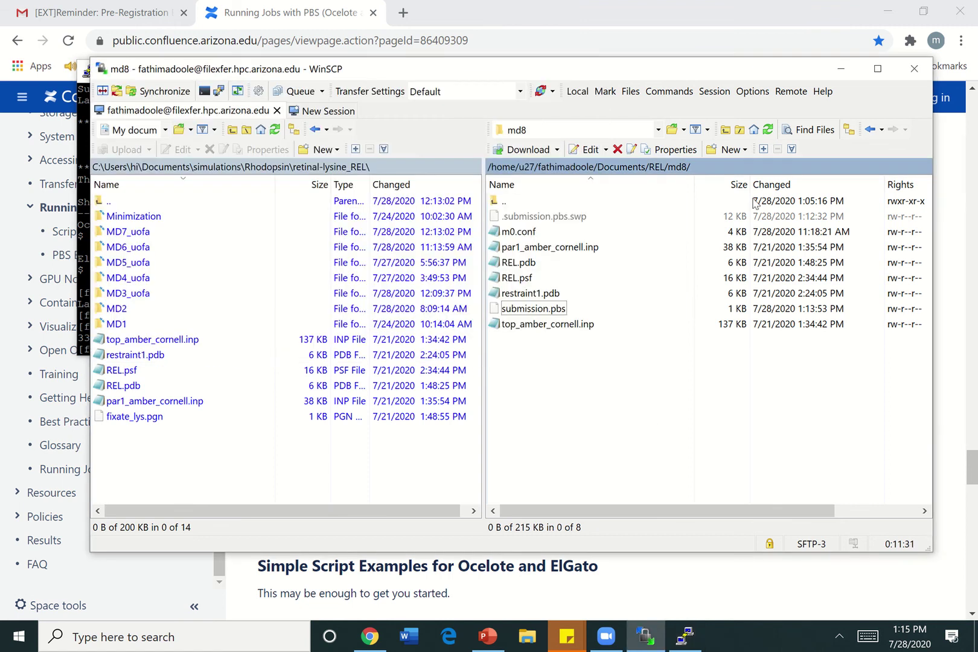
- Refresh the md8 listing to show m8.log, resubmit (job 3381962.head1.cm.cluster) and refresh again
left_click(768, 128)
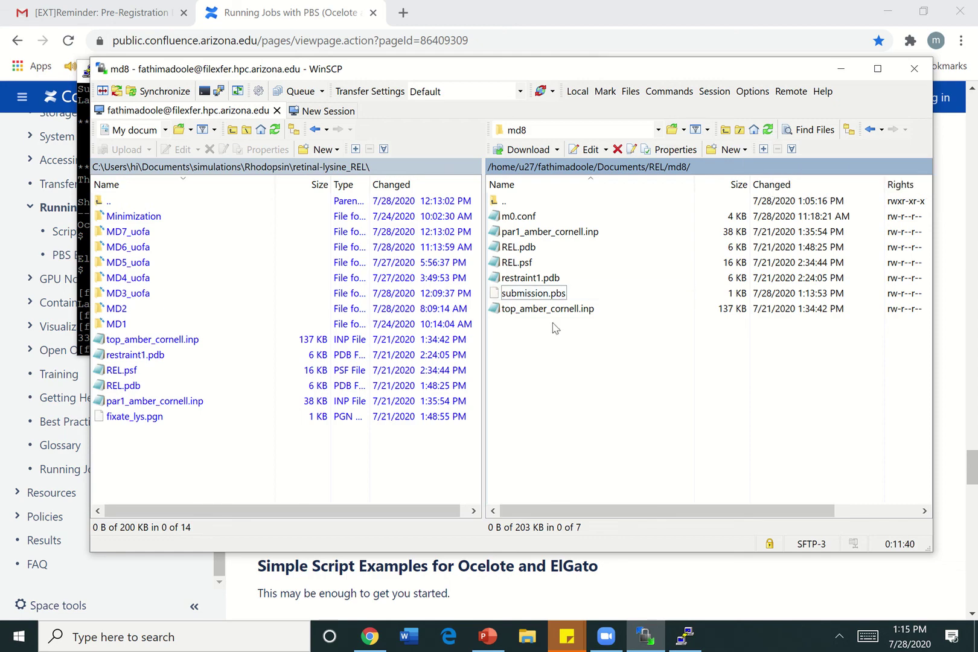
left_click(81, 231)
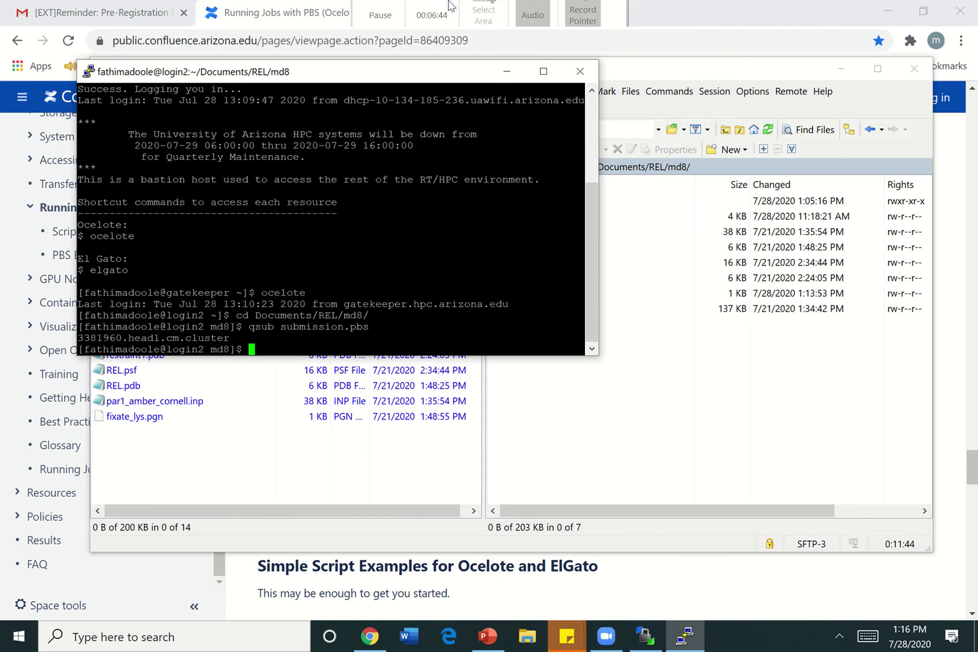
left_click(380, 42)
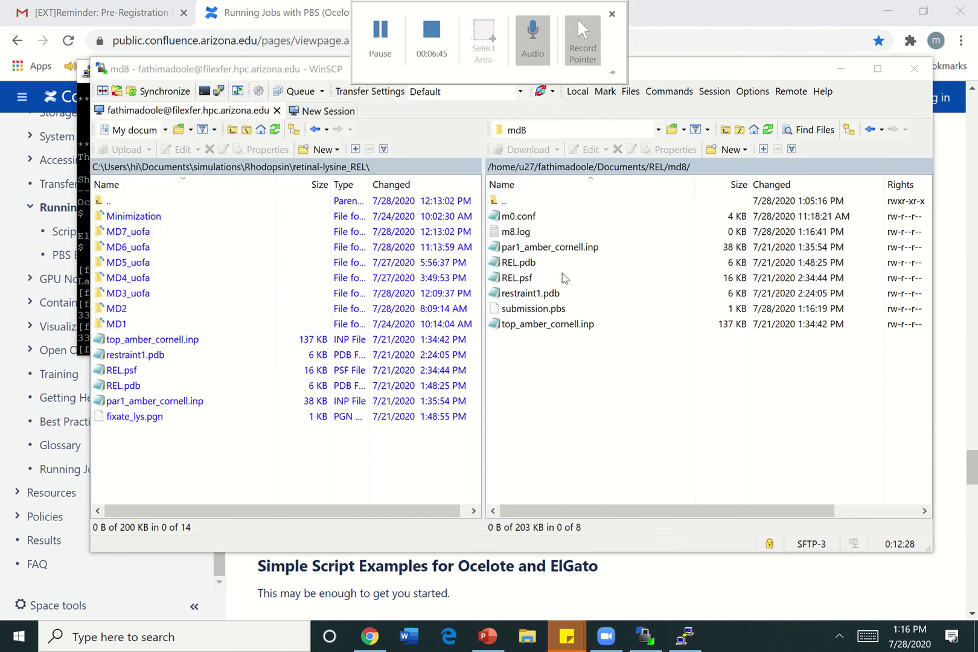
left_click(532, 237)
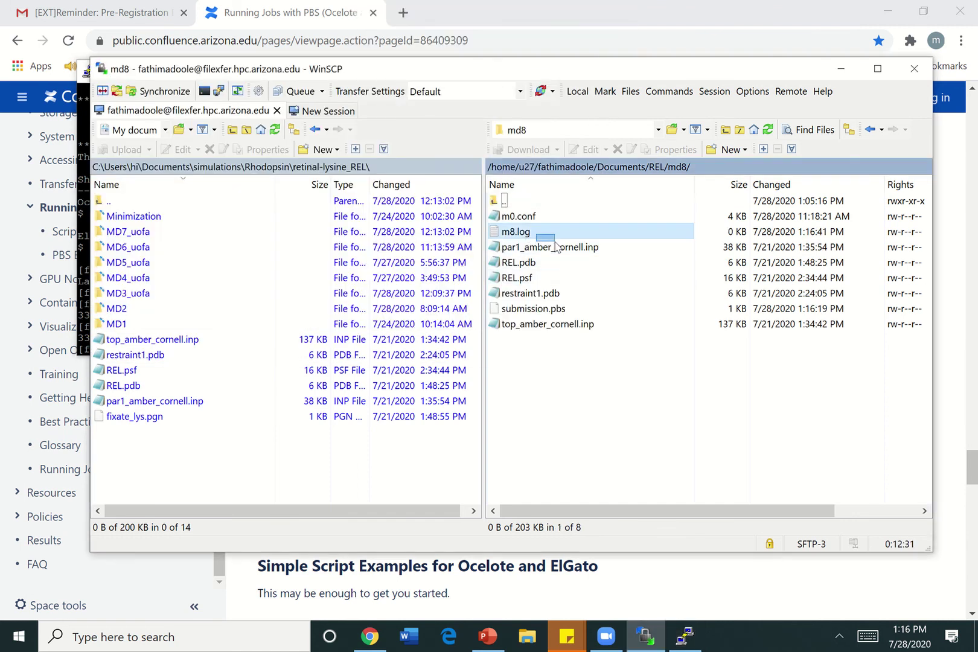
left_click(768, 130)
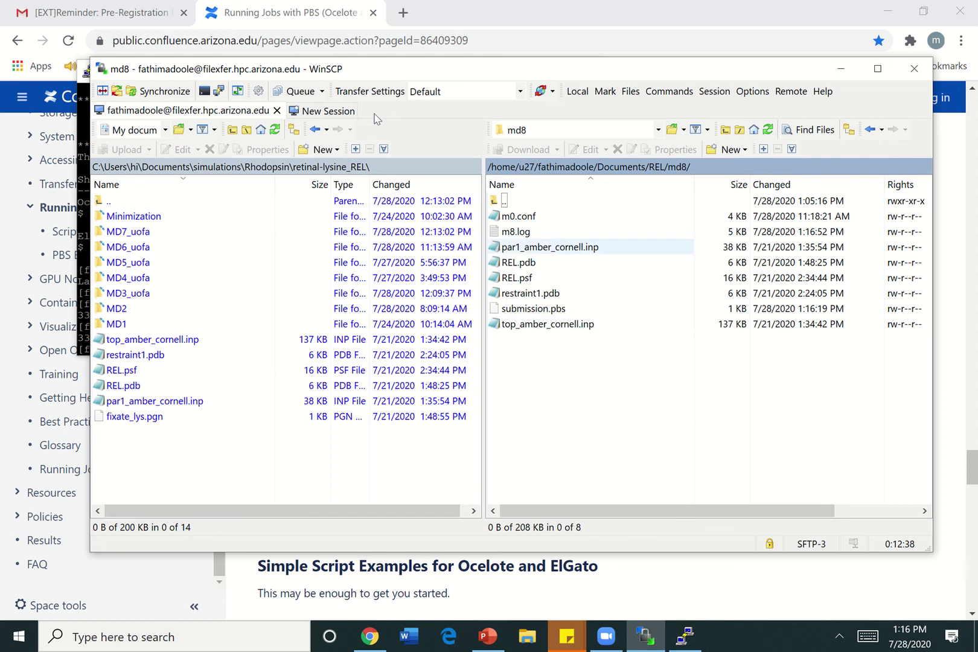
left_click(81, 237)
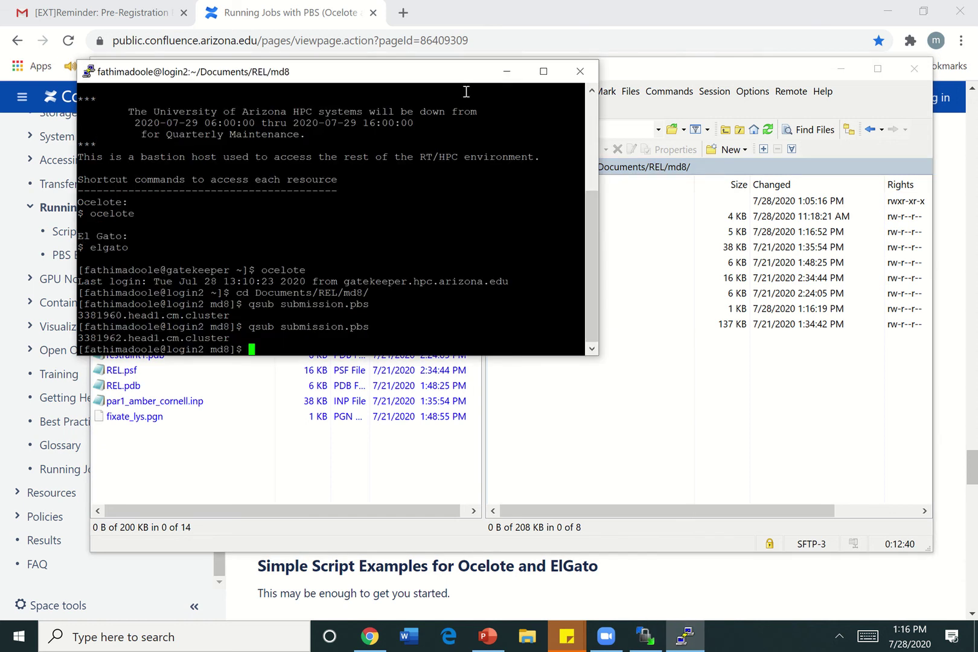